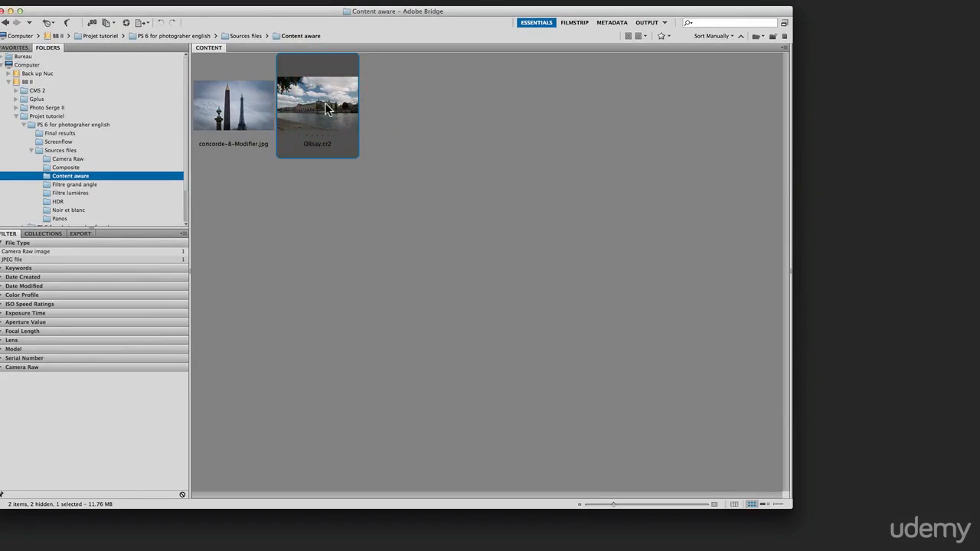
Step: Open ORsay.cr2 in Camera Raw and set Highlights to -100, Shadows to +100, Whites to +67 and Blacks to -48
{"action": "right_click", "coordinate": [312, 108]}
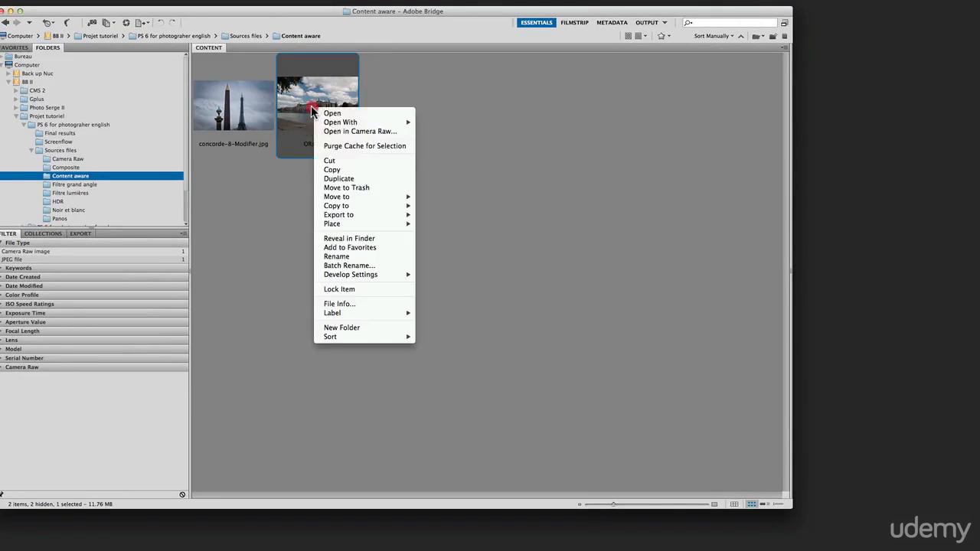
{"action": "left_click", "coordinate": [341, 131]}
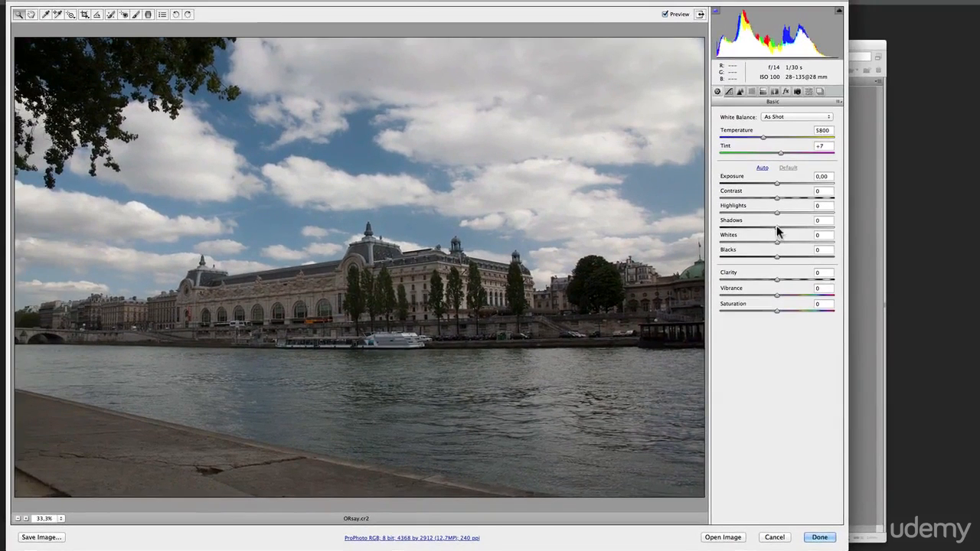
{"action": "left_click_drag", "start_coordinate": [683, 194], "coordinate": [712, 212]}
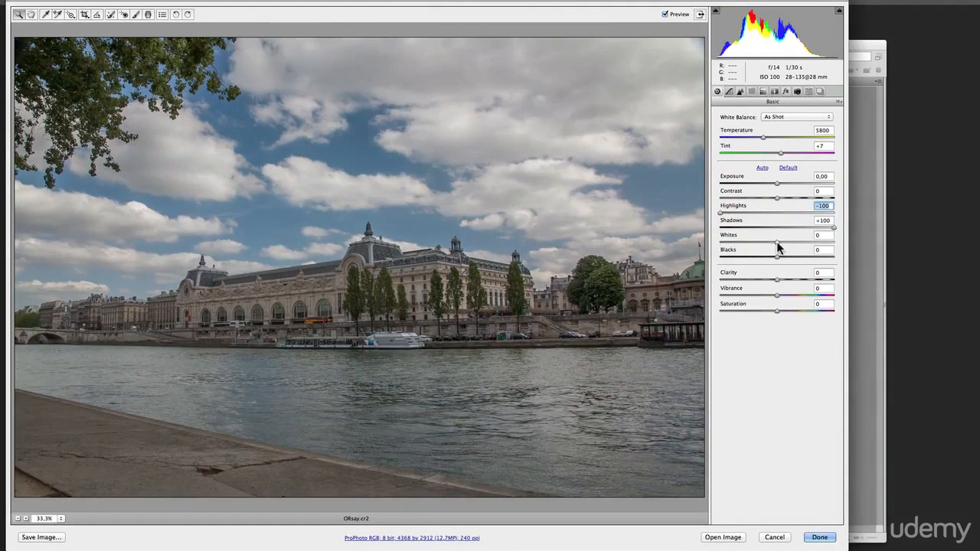
{"action": "left_click_drag", "start_coordinate": [778, 245], "coordinate": [751, 260]}
Step: Set the photo's Clarity to +82, Vibrance to +47 and Contrast to +23
{"action": "left_click", "coordinate": [781, 281]}
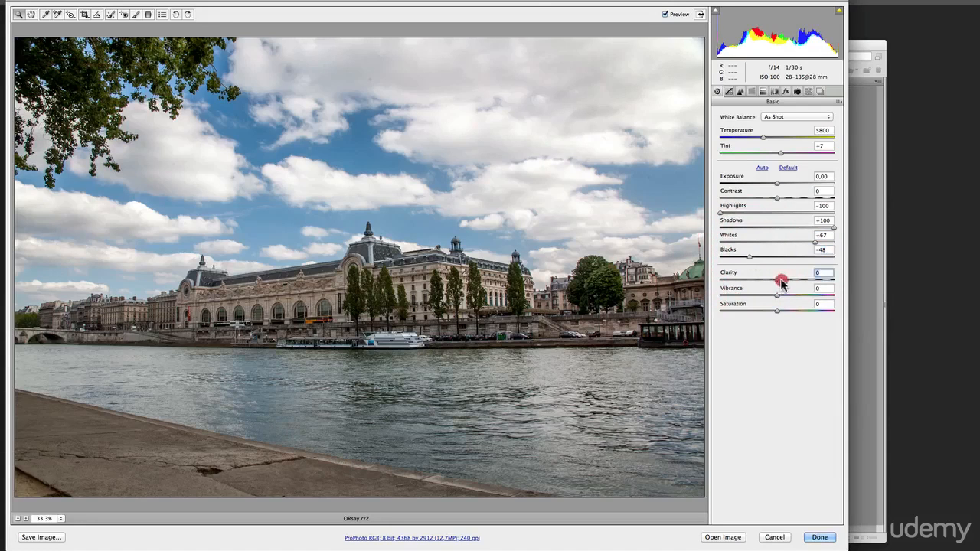
{"action": "left_click", "coordinate": [893, 279]}
{"action": "left_click", "coordinate": [830, 281]}
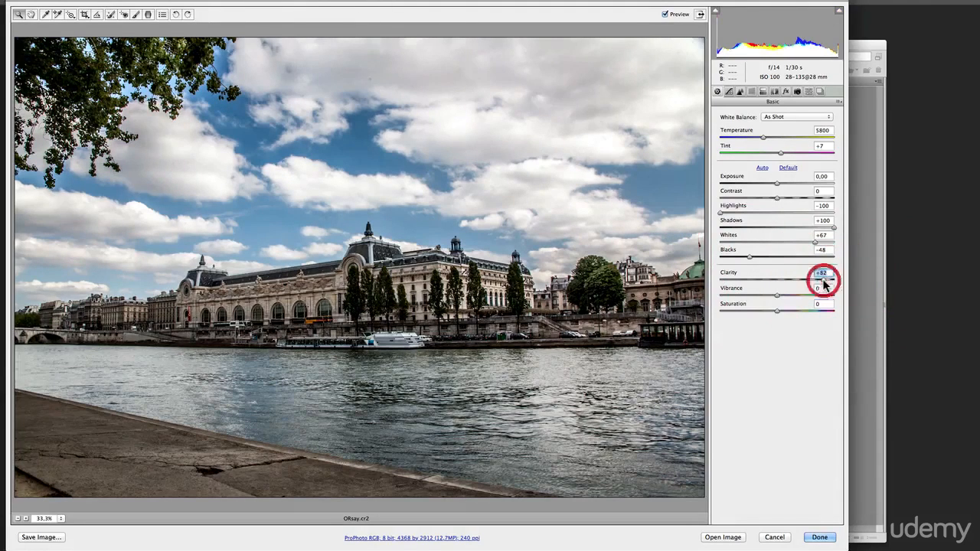
{"action": "left_click", "coordinate": [793, 297]}
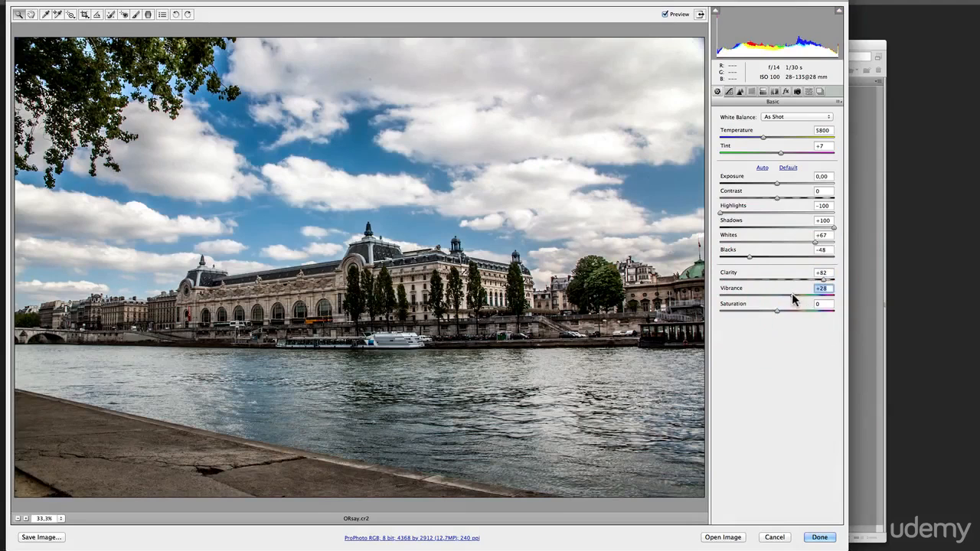
{"action": "left_click", "coordinate": [792, 297]}
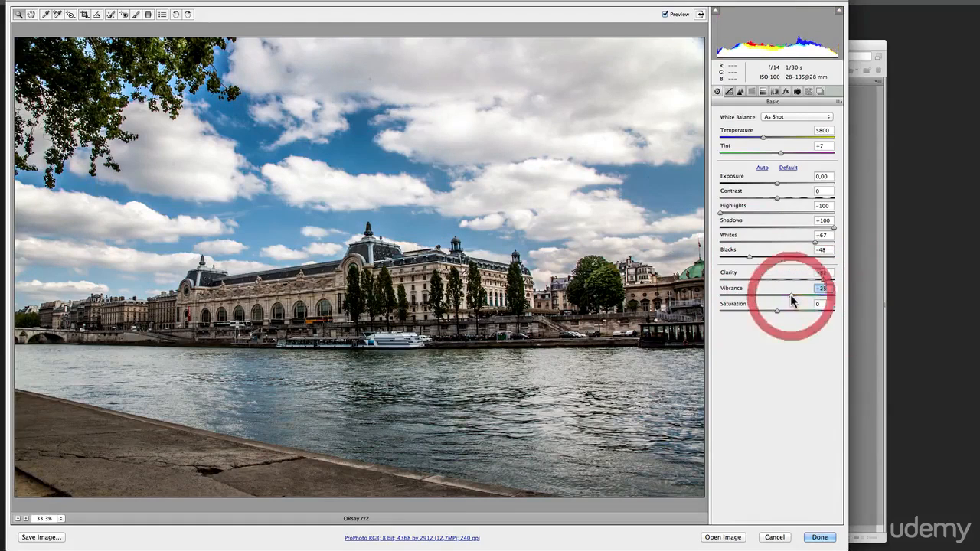
{"action": "left_click", "coordinate": [804, 298]}
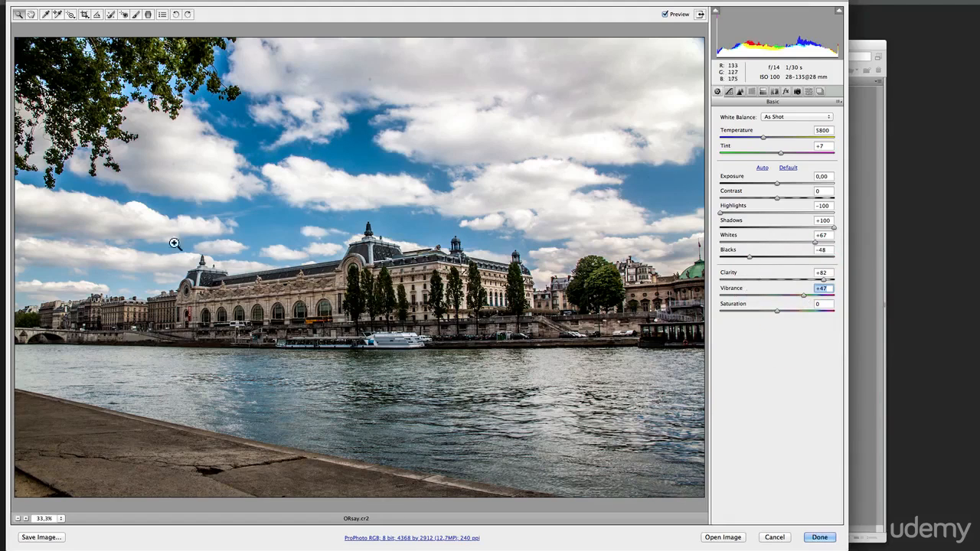
{"action": "left_click_drag", "start_coordinate": [773, 198], "coordinate": [789, 196]}
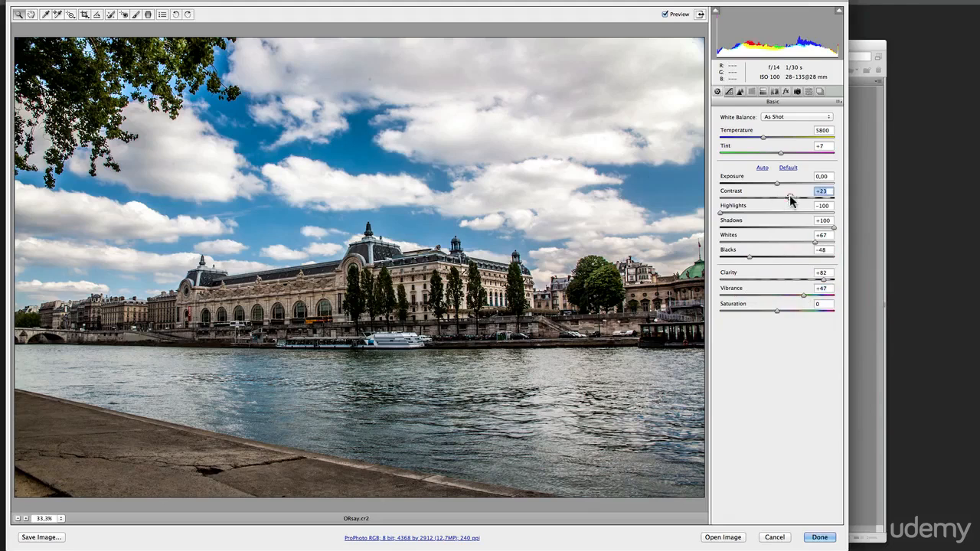
{"action": "left_click", "coordinate": [775, 92]}
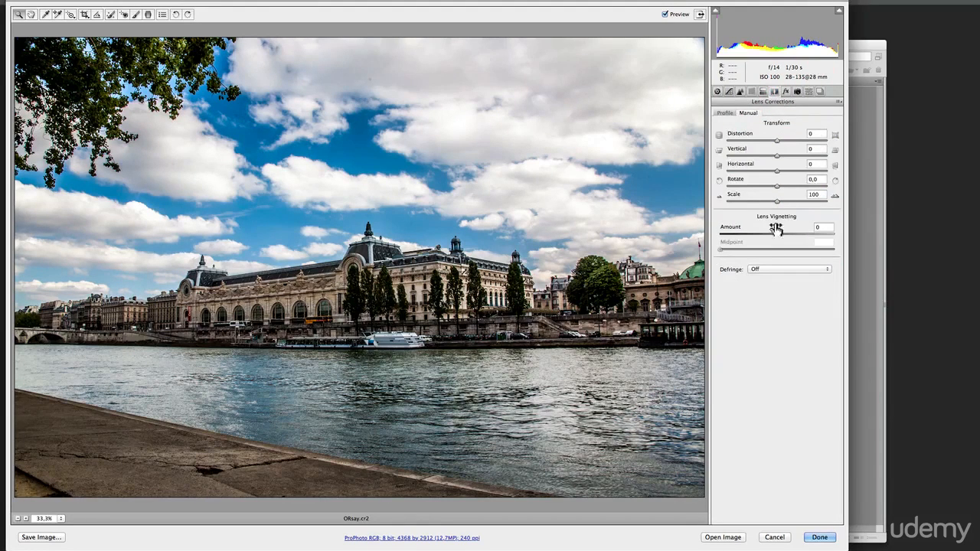
{"action": "left_click", "coordinate": [785, 91]}
{"action": "mouse_move", "coordinate": [777, 214]}
{"action": "left_mouse_down"}
{"action": "mouse_move", "coordinate": [759, 217]}
{"action": "mouse_move", "coordinate": [770, 219]}
{"action": "left_mouse_up"}
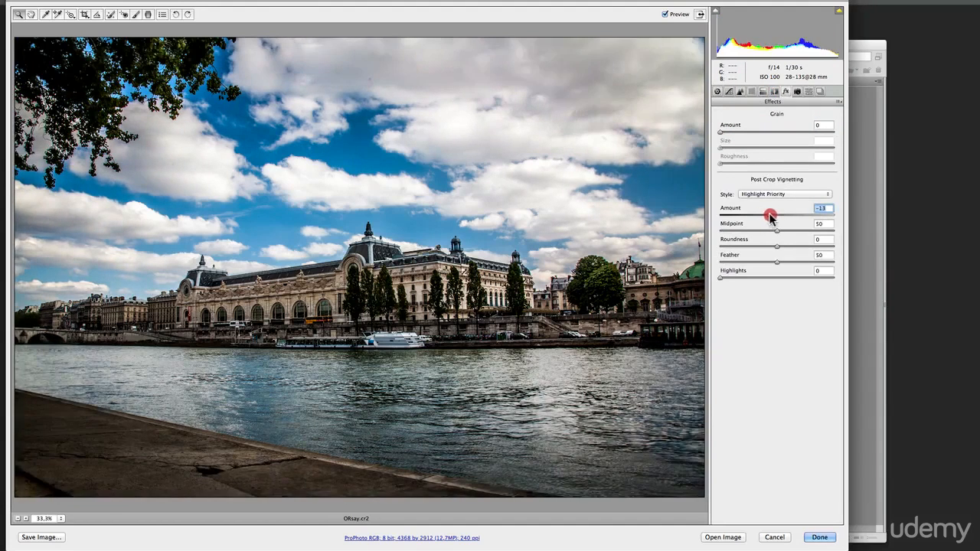
{"action": "double_click", "coordinate": [770, 218]}
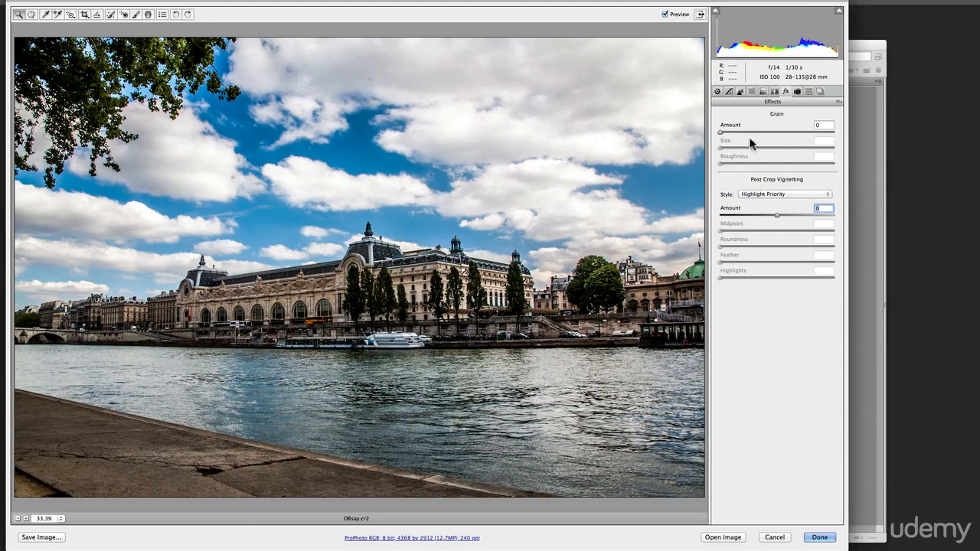
Step: Set lens Defringe to All Edges, and enable Remove Chromatic Aberration and the lens profile corrections
{"action": "left_click", "coordinate": [774, 92]}
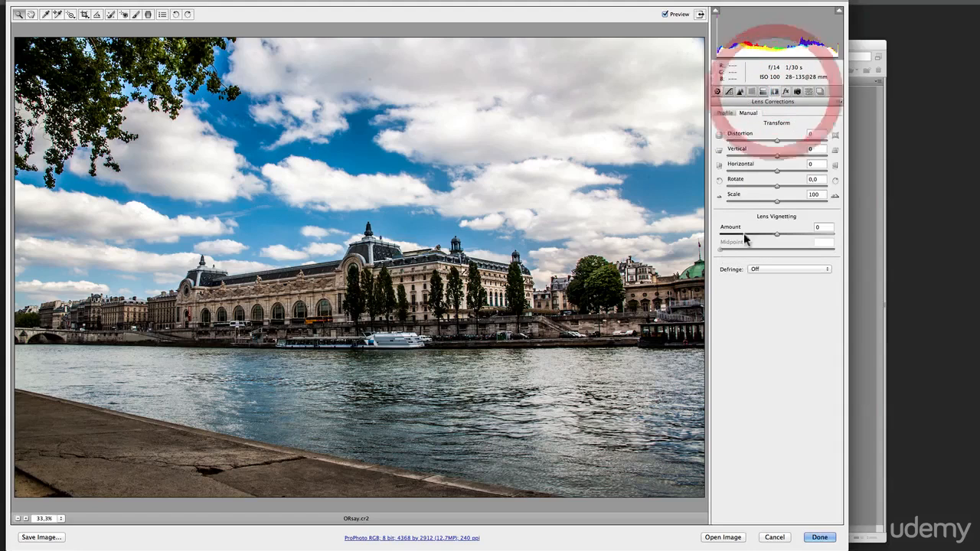
{"action": "left_click", "coordinate": [756, 271]}
{"action": "left_click", "coordinate": [761, 283]}
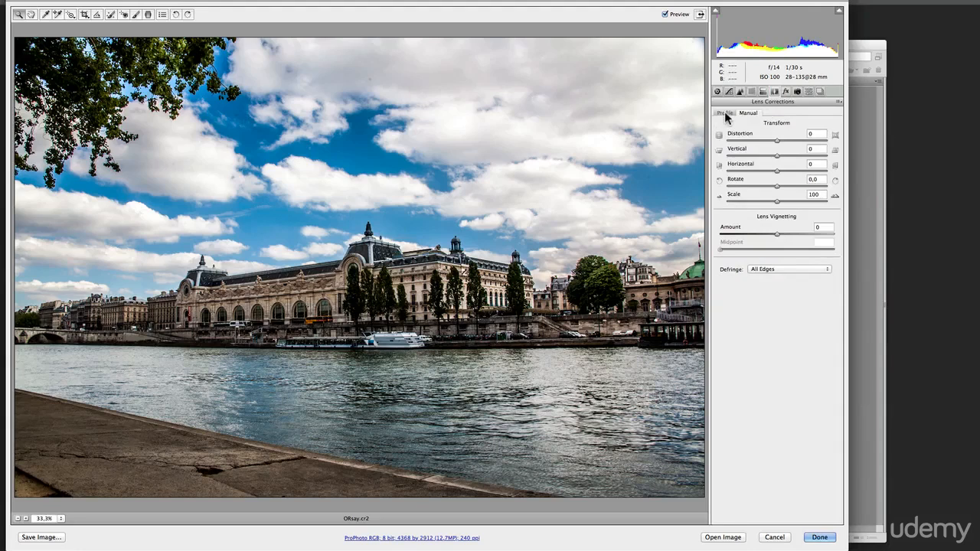
{"action": "left_click", "coordinate": [724, 113]}
{"action": "left_click", "coordinate": [790, 288]}
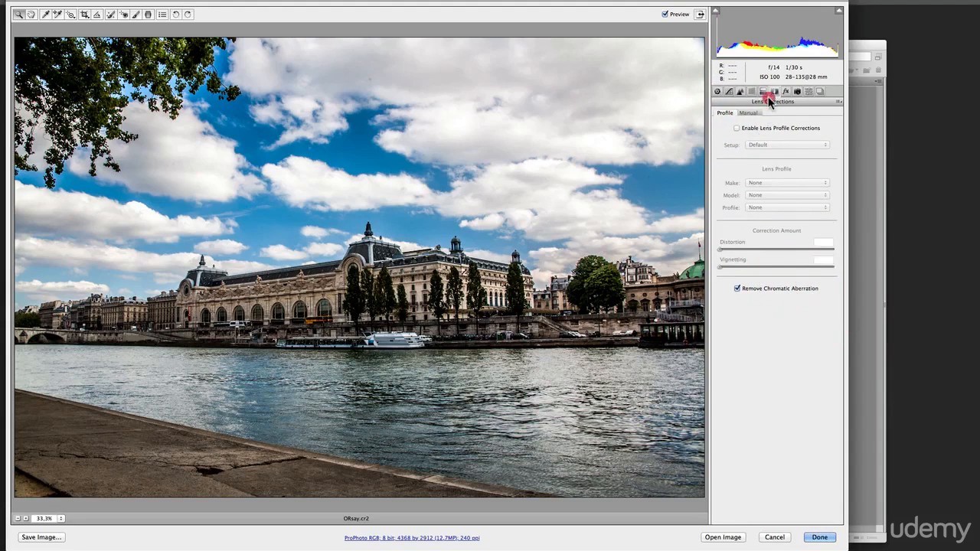
{"action": "left_click", "coordinate": [755, 130]}
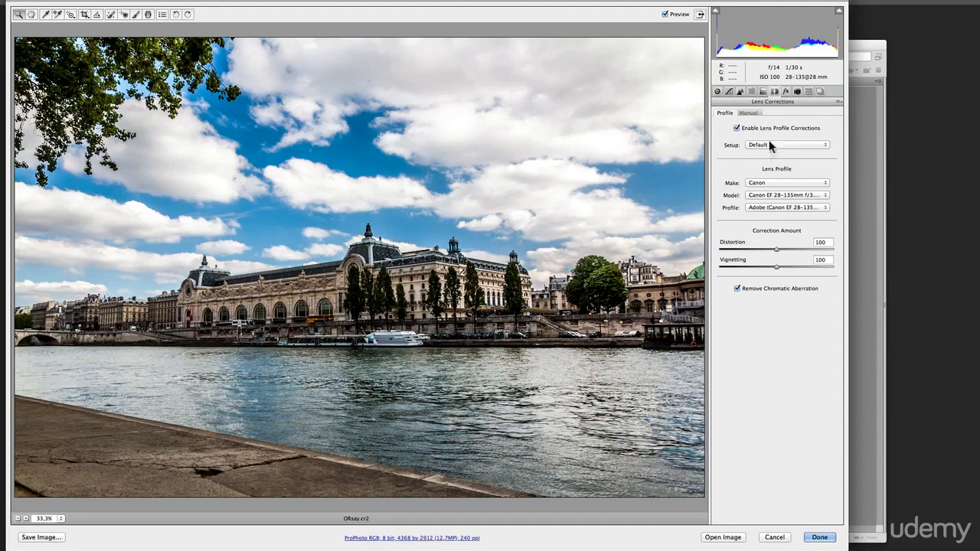
Step: Compare the photo with and without the basic adjustments, keep the preview on, and open the image in Photoshop
{"action": "left_click", "coordinate": [718, 92]}
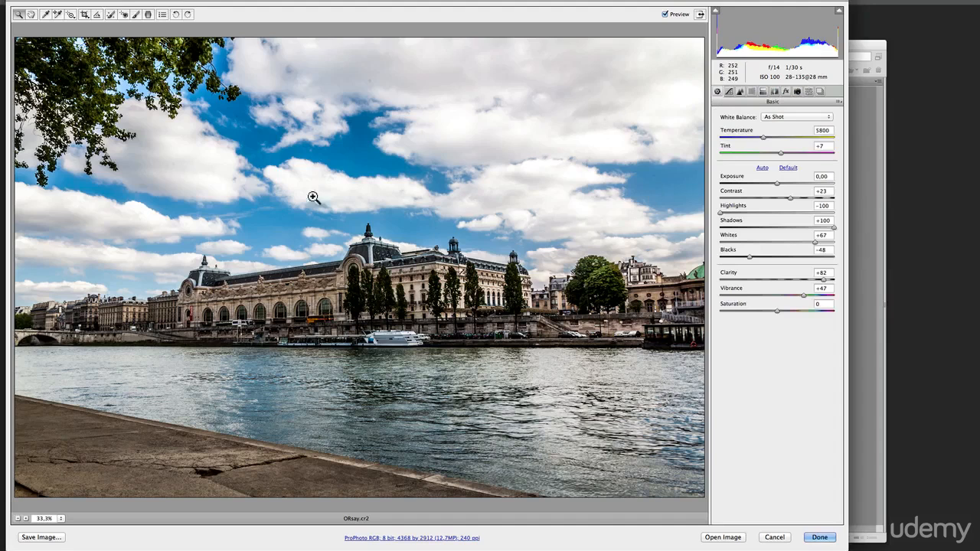
{"action": "left_click", "coordinate": [665, 14]}
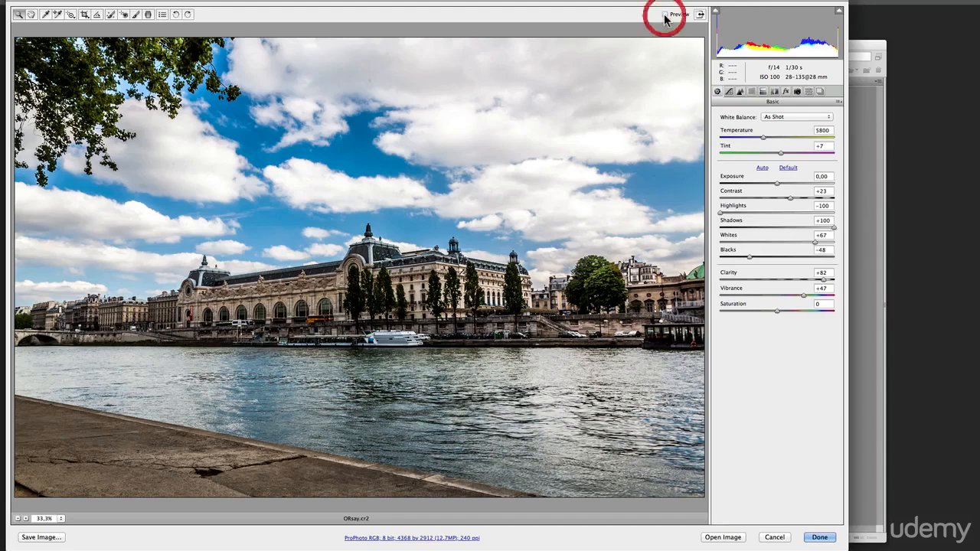
{"action": "left_click", "coordinate": [665, 15]}
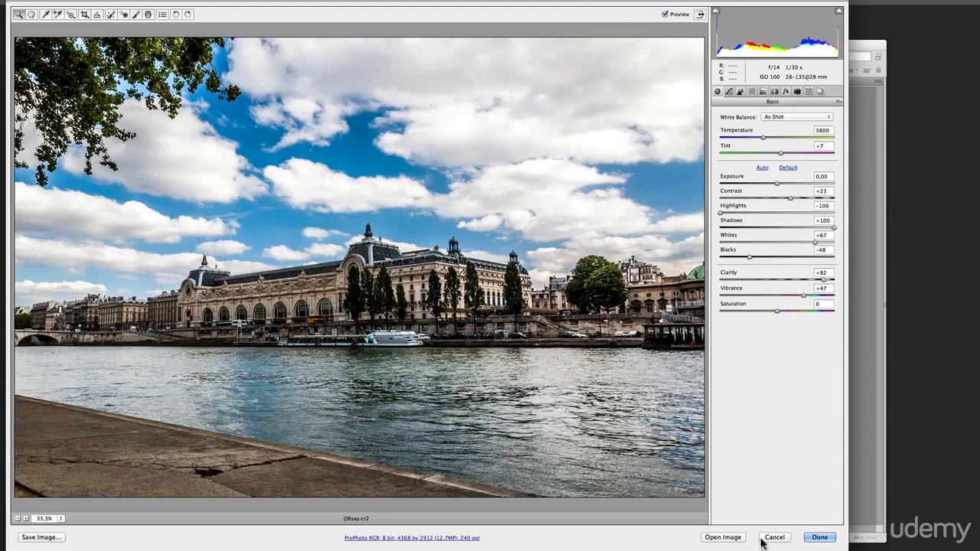
{"action": "left_click", "coordinate": [735, 539]}
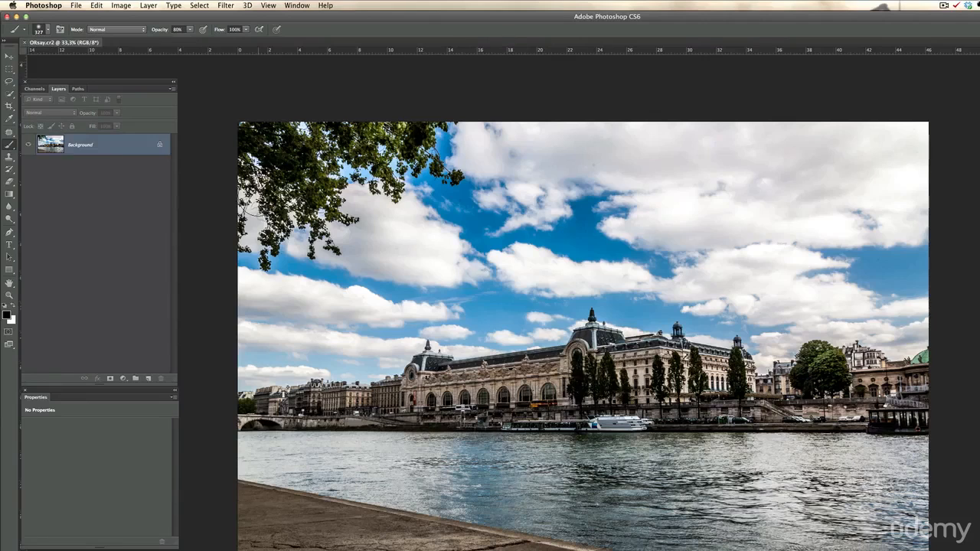
Step: Duplicate the Background layer and choose the Content-Aware Move tool
{"action": "left_click_drag", "start_coordinate": [104, 156], "coordinate": [150, 378]}
{"action": "left_click", "coordinate": [11, 134]}
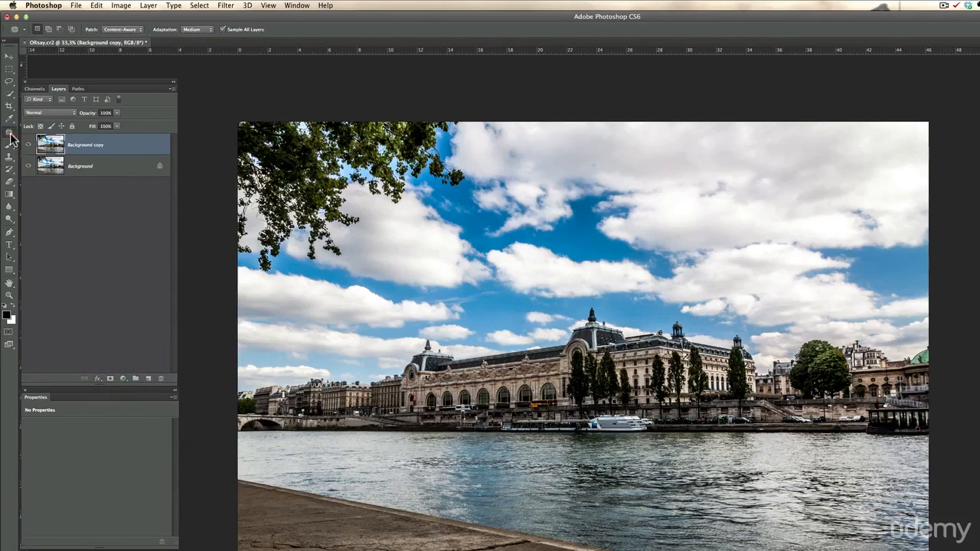
{"action": "mouse_move", "coordinate": [10, 133]}
{"action": "left_mouse_down"}
{"action": "mouse_move", "coordinate": [47, 158]}
{"action": "mouse_move", "coordinate": [80, 160]}
{"action": "left_mouse_up"}
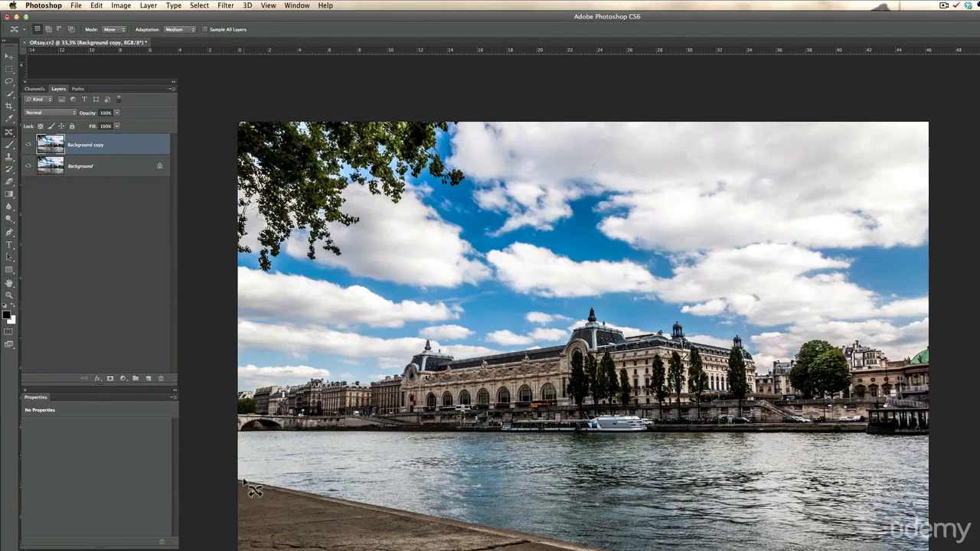
{"action": "mouse_move", "coordinate": [237, 478]}
{"action": "left_mouse_down"}
{"action": "mouse_move", "coordinate": [448, 506]}
{"action": "mouse_move", "coordinate": [501, 526]}
{"action": "mouse_move", "coordinate": [549, 525]}
{"action": "left_mouse_up"}
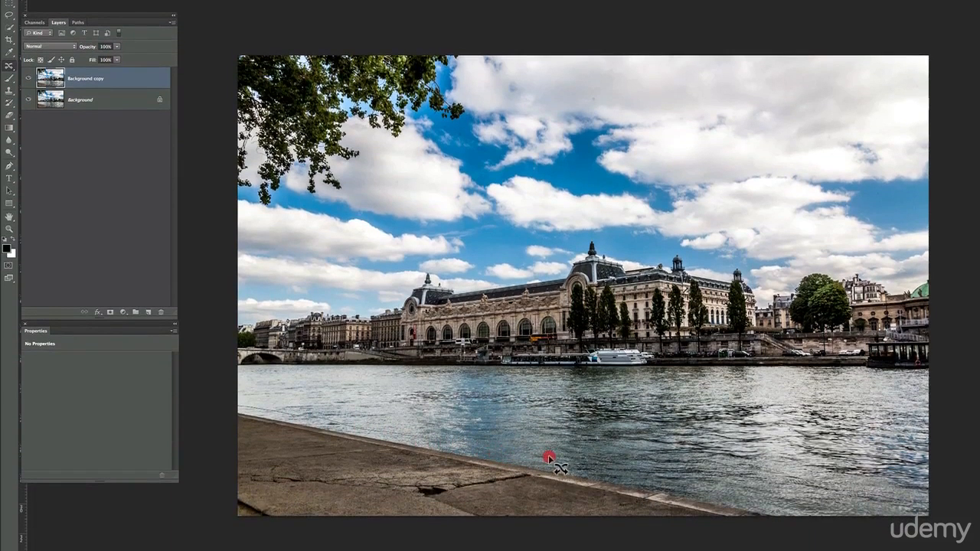
{"action": "mouse_move", "coordinate": [549, 458]}
{"action": "left_mouse_down"}
{"action": "mouse_move", "coordinate": [575, 472]}
{"action": "mouse_move", "coordinate": [734, 490]}
{"action": "left_mouse_up"}
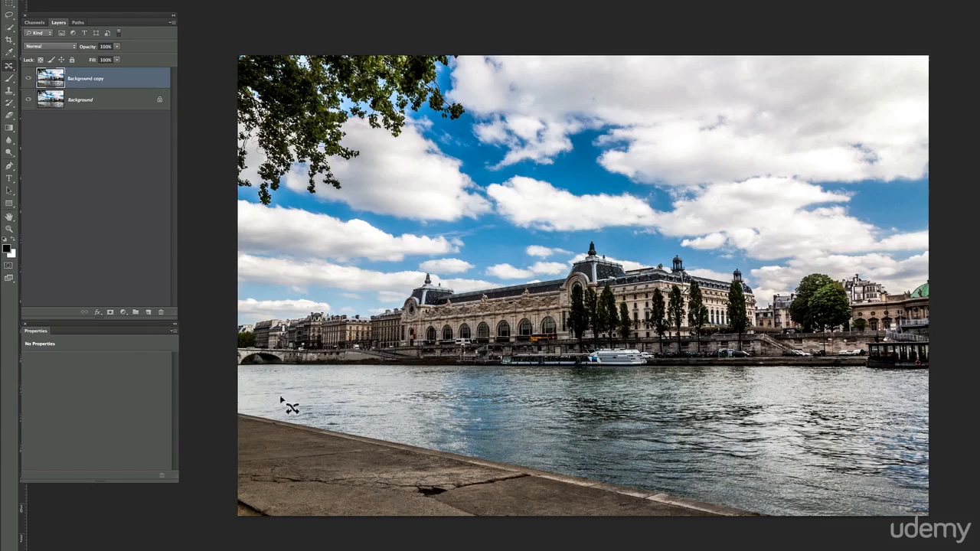
{"action": "mouse_move", "coordinate": [239, 400]}
{"action": "left_mouse_down"}
{"action": "mouse_move", "coordinate": [350, 430]}
{"action": "mouse_move", "coordinate": [587, 464]}
{"action": "mouse_move", "coordinate": [646, 509]}
{"action": "mouse_move", "coordinate": [687, 498]}
{"action": "mouse_move", "coordinate": [794, 529]}
{"action": "mouse_move", "coordinate": [757, 512]}
{"action": "left_mouse_up"}
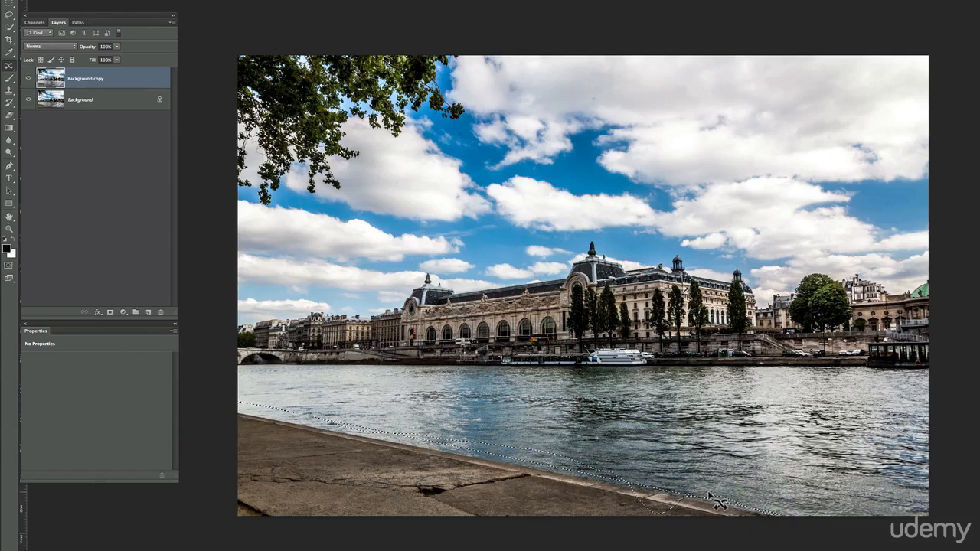
{"action": "key", "text": "super+d"}
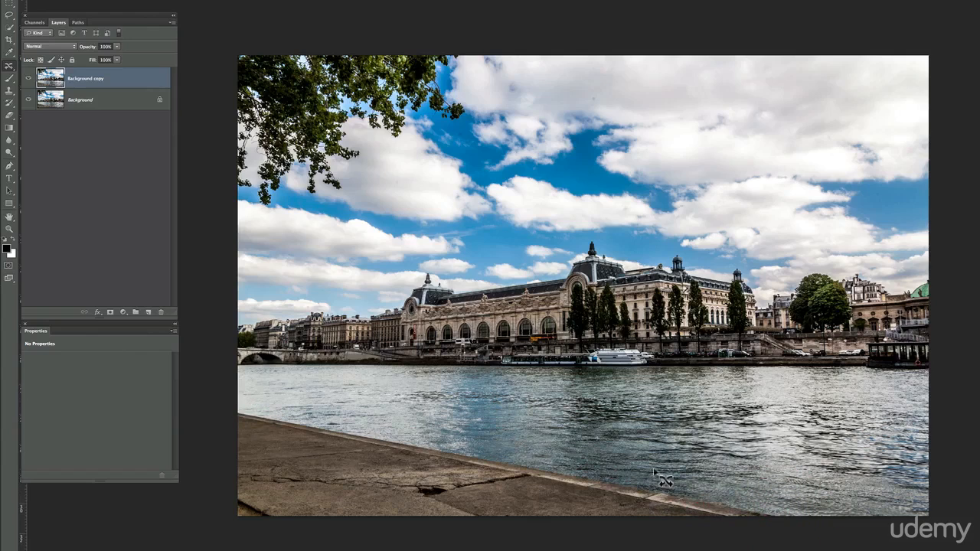
Step: Draw a closed Pen path around the stone quay in the lower-left of the photo and convert it to a selection
{"action": "left_click", "coordinate": [9, 166]}
{"action": "left_click", "coordinate": [35, 163]}
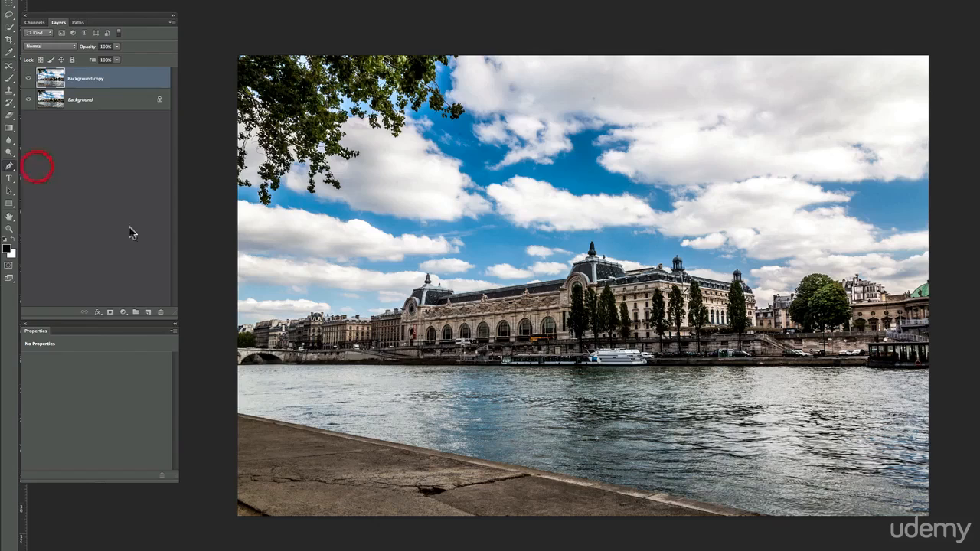
{"action": "left_click", "coordinate": [232, 405]}
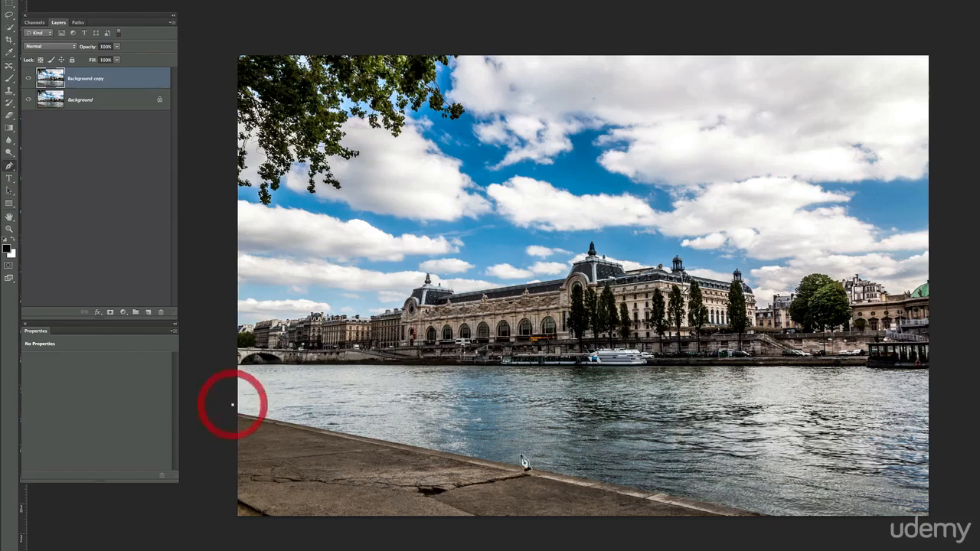
{"action": "left_click", "coordinate": [807, 522]}
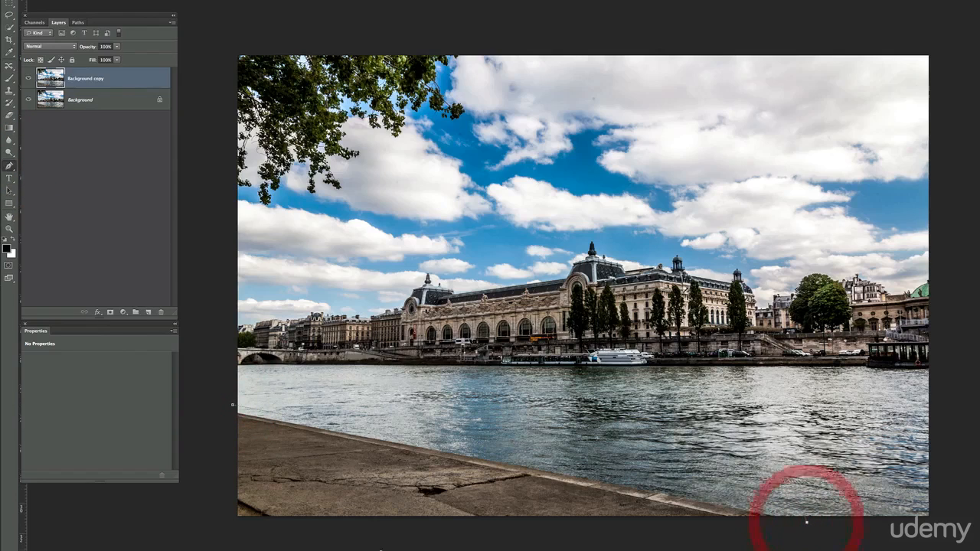
{"action": "left_click", "coordinate": [229, 527]}
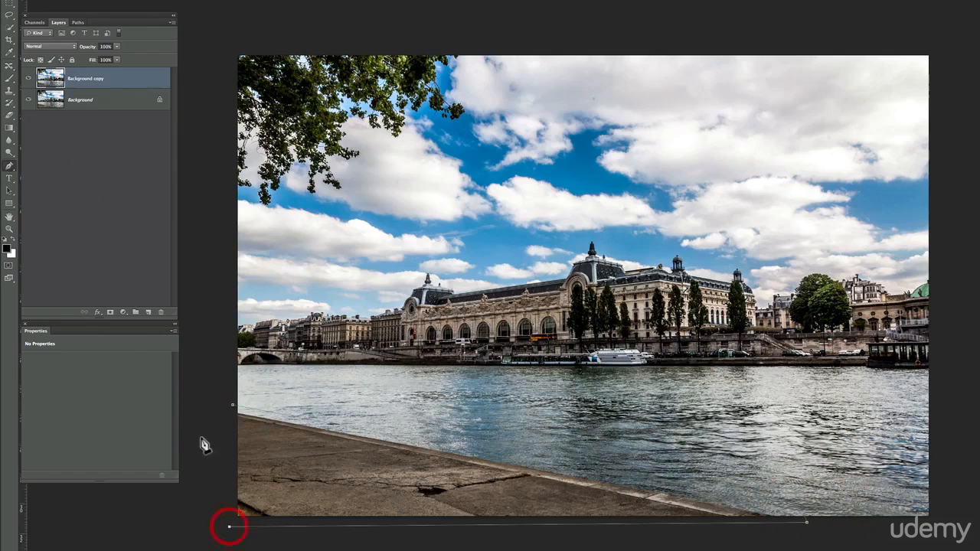
{"action": "left_click", "coordinate": [231, 407]}
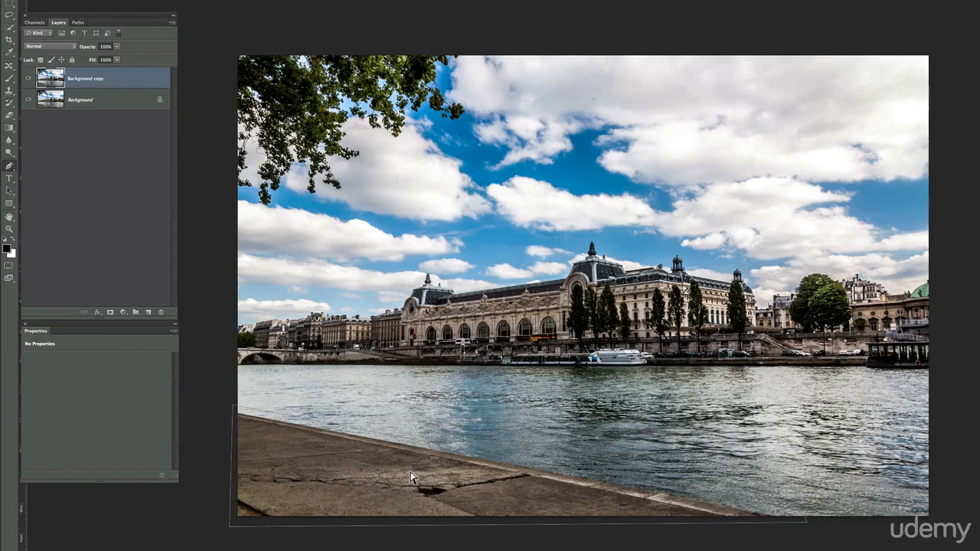
{"action": "key", "text": "ctrl+Return"}
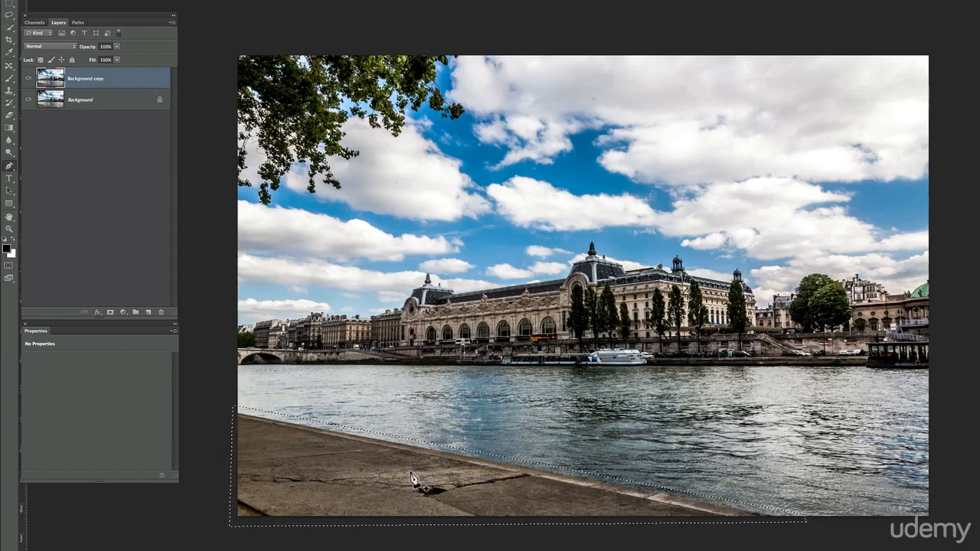
Step: Move the selected quay down and to the left with the Content-Aware Move tool, partly beyond the photo's edge
{"action": "left_click", "coordinate": [9, 71]}
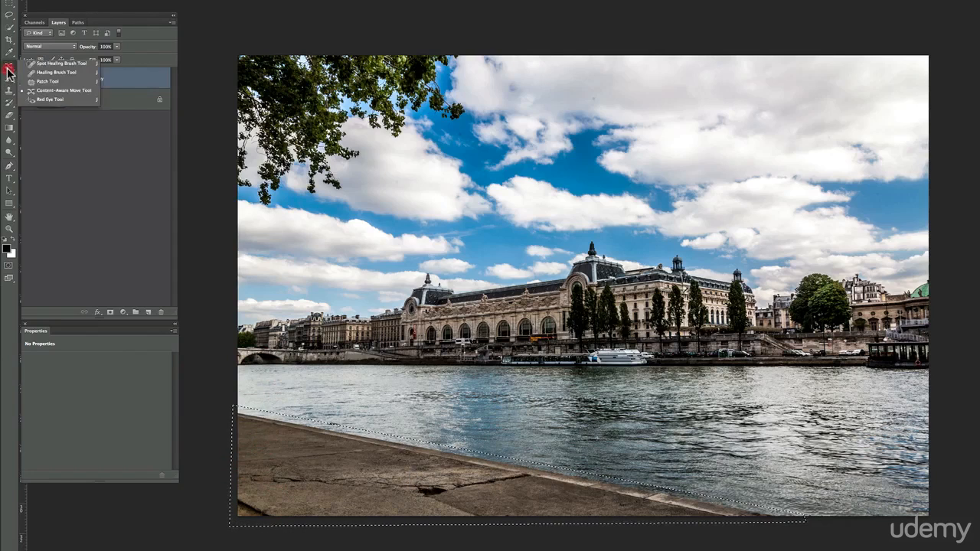
{"action": "left_click", "coordinate": [59, 92]}
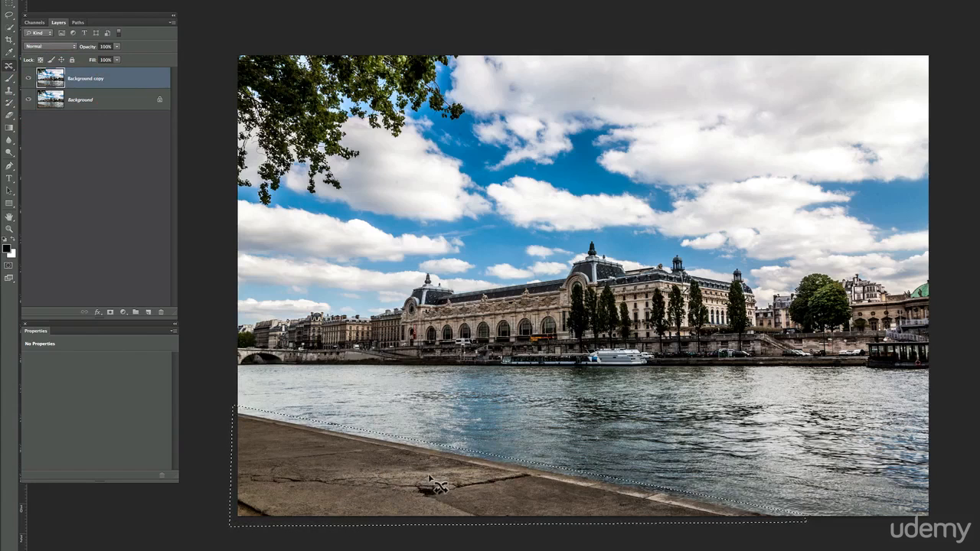
{"action": "left_click_drag", "start_coordinate": [435, 475], "coordinate": [375, 503]}
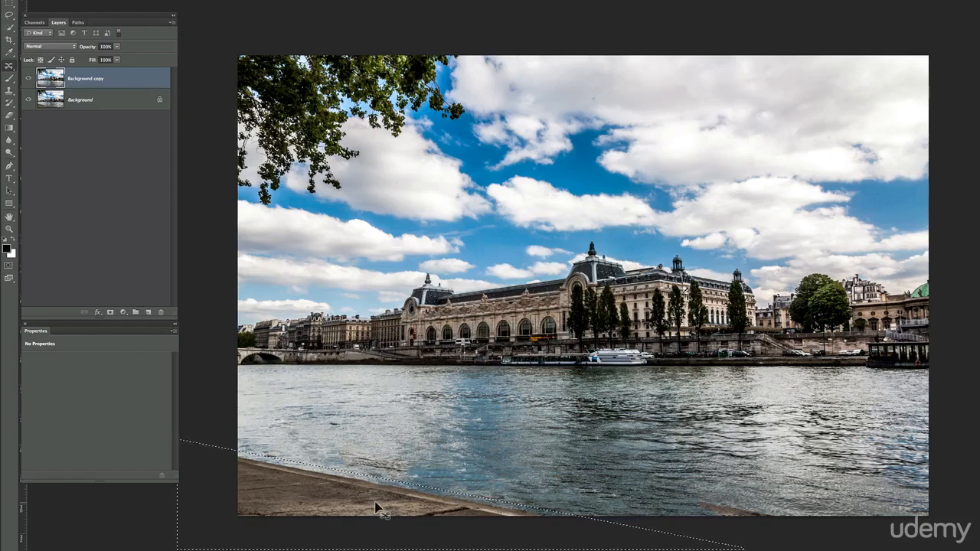
Step: Deselect the moved quay and use the Patch tool to remove the leftover stone fragment along the lower edge of the water
{"action": "key", "text": "ctrl+d"}
{"action": "left_click_drag", "start_coordinate": [11, 68], "coordinate": [48, 79]}
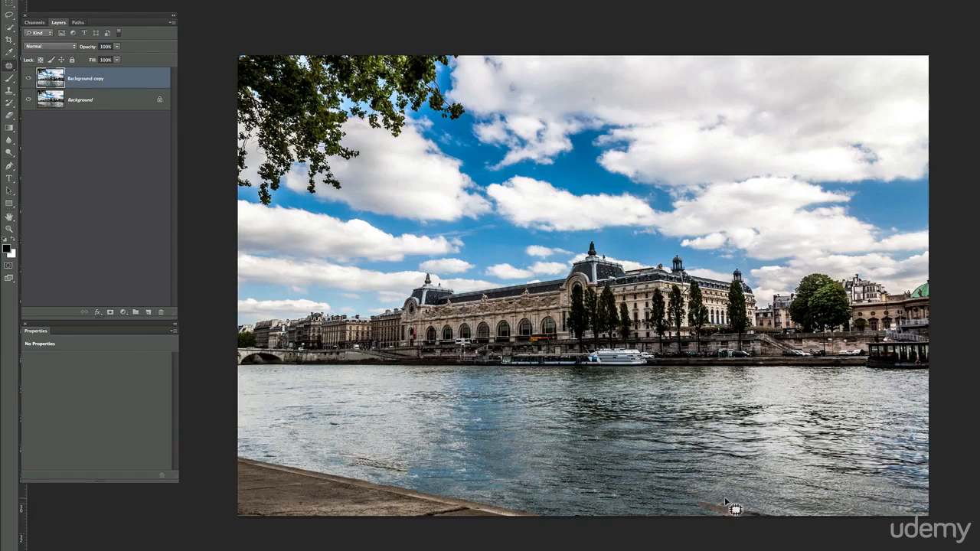
{"action": "mouse_move", "coordinate": [704, 498]}
{"action": "left_mouse_down"}
{"action": "mouse_move", "coordinate": [769, 525]}
{"action": "mouse_move", "coordinate": [779, 517]}
{"action": "mouse_move", "coordinate": [727, 497]}
{"action": "mouse_move", "coordinate": [710, 496]}
{"action": "mouse_move", "coordinate": [722, 507]}
{"action": "mouse_move", "coordinate": [659, 496]}
{"action": "mouse_move", "coordinate": [714, 480]}
{"action": "left_mouse_up"}
{"action": "left_click", "coordinate": [797, 486]}
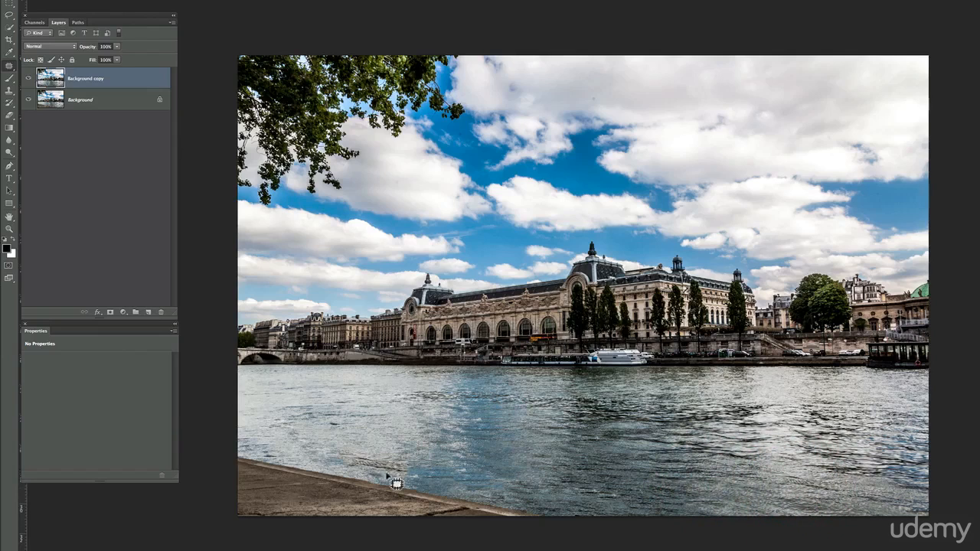
Step: Patch the remaining seams and dark blotches in the water just above the quay with clean neighbouring water
{"action": "mouse_move", "coordinate": [368, 454]}
{"action": "left_mouse_down"}
{"action": "mouse_move", "coordinate": [330, 449]}
{"action": "mouse_move", "coordinate": [382, 476]}
{"action": "mouse_move", "coordinate": [412, 475]}
{"action": "mouse_move", "coordinate": [422, 462]}
{"action": "mouse_move", "coordinate": [399, 442]}
{"action": "mouse_move", "coordinate": [401, 458]}
{"action": "mouse_move", "coordinate": [468, 451]}
{"action": "left_mouse_up"}
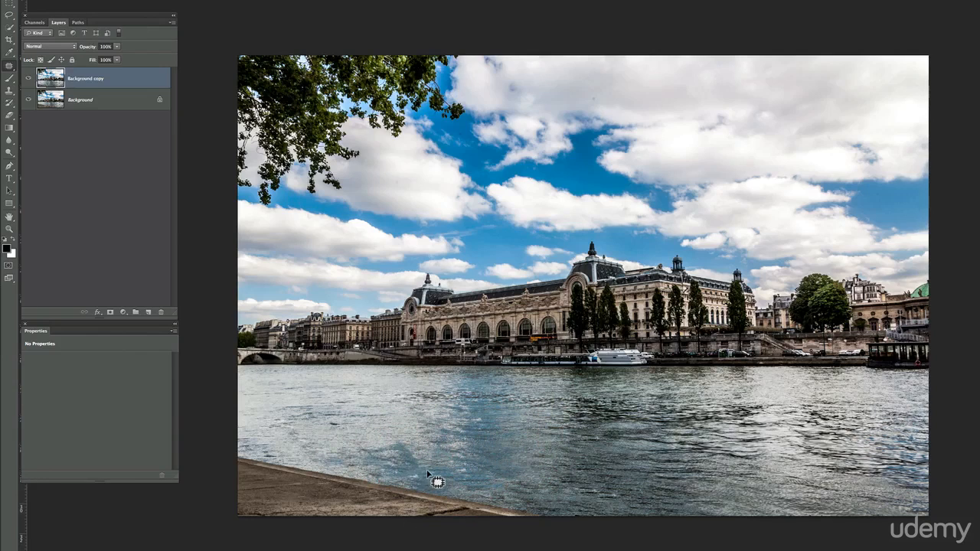
{"action": "left_click_drag", "start_coordinate": [429, 476], "coordinate": [422, 470]}
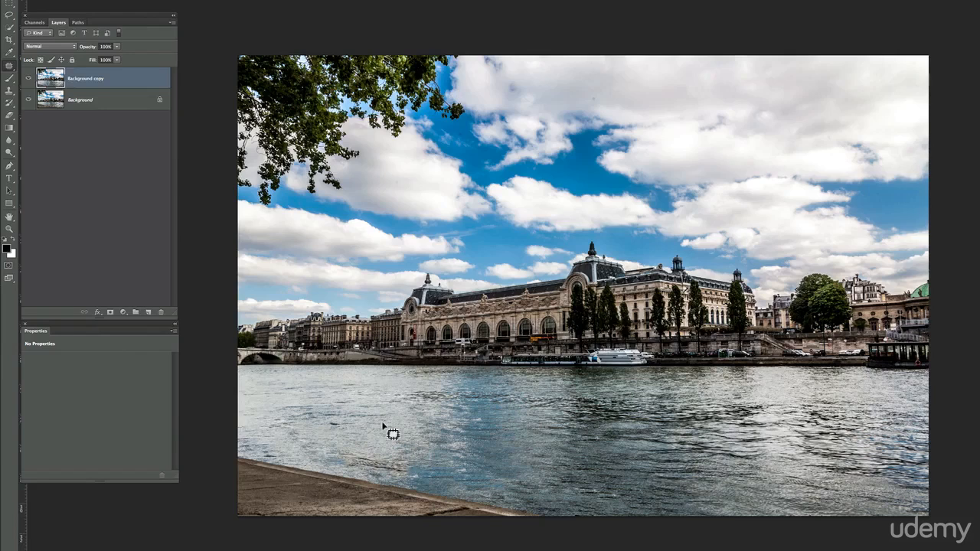
{"action": "mouse_move", "coordinate": [360, 470]}
{"action": "left_mouse_down"}
{"action": "mouse_move", "coordinate": [333, 447]}
{"action": "mouse_move", "coordinate": [345, 442]}
{"action": "mouse_move", "coordinate": [413, 458]}
{"action": "mouse_move", "coordinate": [409, 476]}
{"action": "mouse_move", "coordinate": [369, 476]}
{"action": "mouse_move", "coordinate": [353, 468]}
{"action": "mouse_move", "coordinate": [477, 475]}
{"action": "left_mouse_up"}
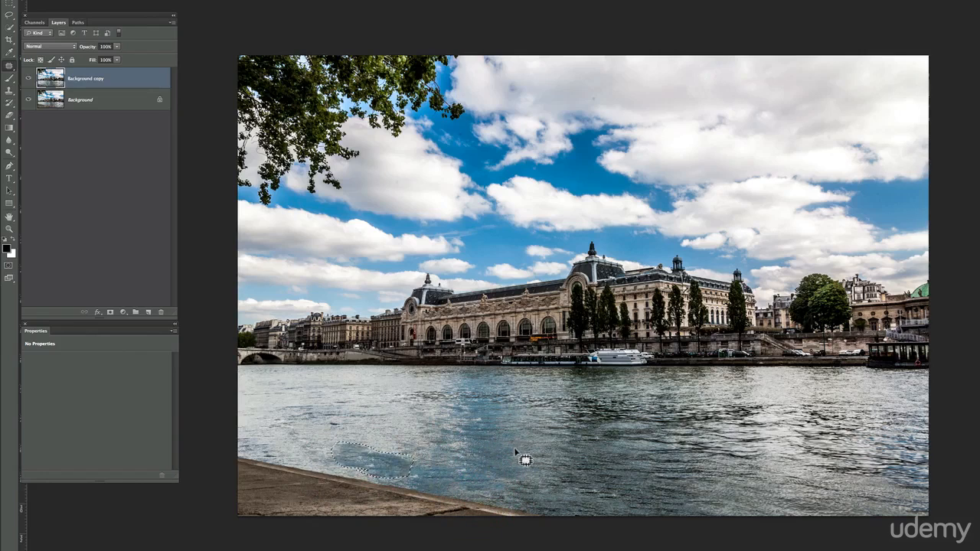
{"action": "mouse_move", "coordinate": [405, 467]}
{"action": "left_mouse_down"}
{"action": "mouse_move", "coordinate": [371, 425]}
{"action": "mouse_move", "coordinate": [371, 414]}
{"action": "mouse_move", "coordinate": [385, 416]}
{"action": "left_mouse_up"}
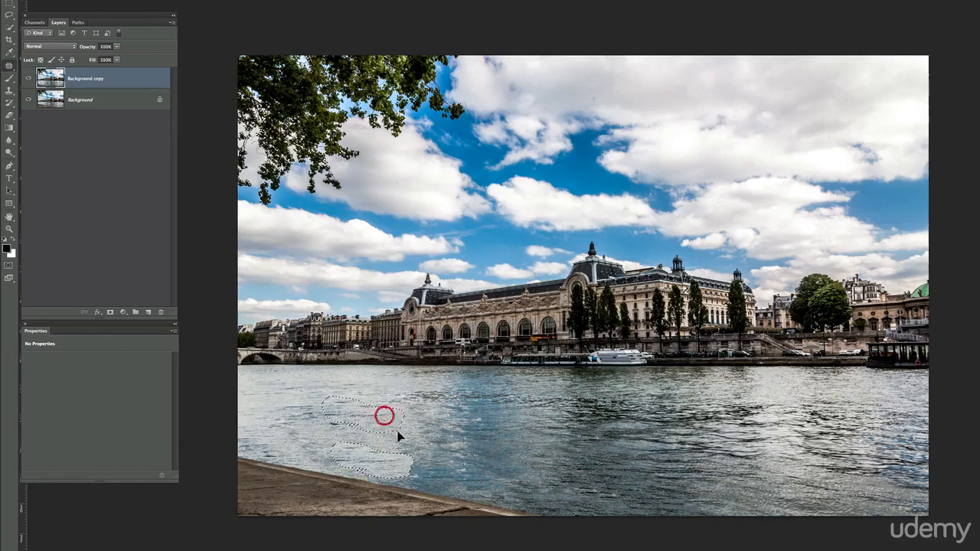
{"action": "left_click", "coordinate": [467, 448]}
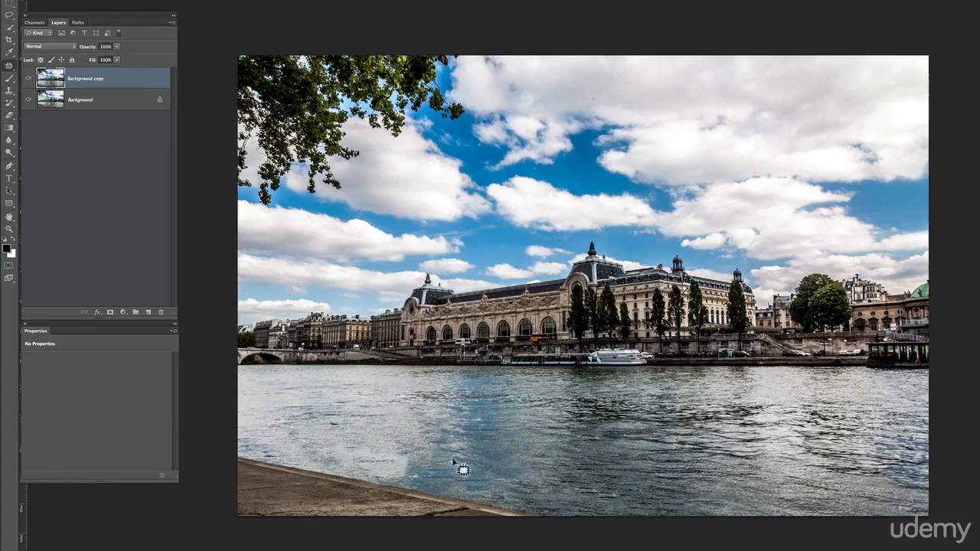
{"action": "mouse_move", "coordinate": [414, 455]}
{"action": "left_mouse_down"}
{"action": "mouse_move", "coordinate": [392, 478]}
{"action": "mouse_move", "coordinate": [417, 471]}
{"action": "mouse_move", "coordinate": [435, 439]}
{"action": "mouse_move", "coordinate": [459, 445]}
{"action": "left_mouse_up"}
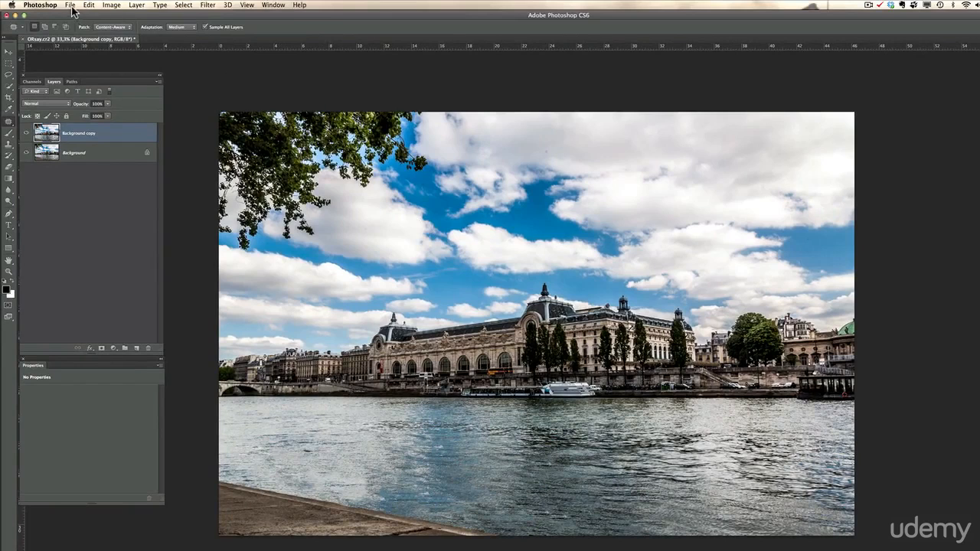
Step: Save the image as ORsay.psd in the Final results folder, in Photoshop format with layers and the embedded color profile
{"action": "left_click", "coordinate": [71, 5]}
{"action": "left_click", "coordinate": [123, 104]}
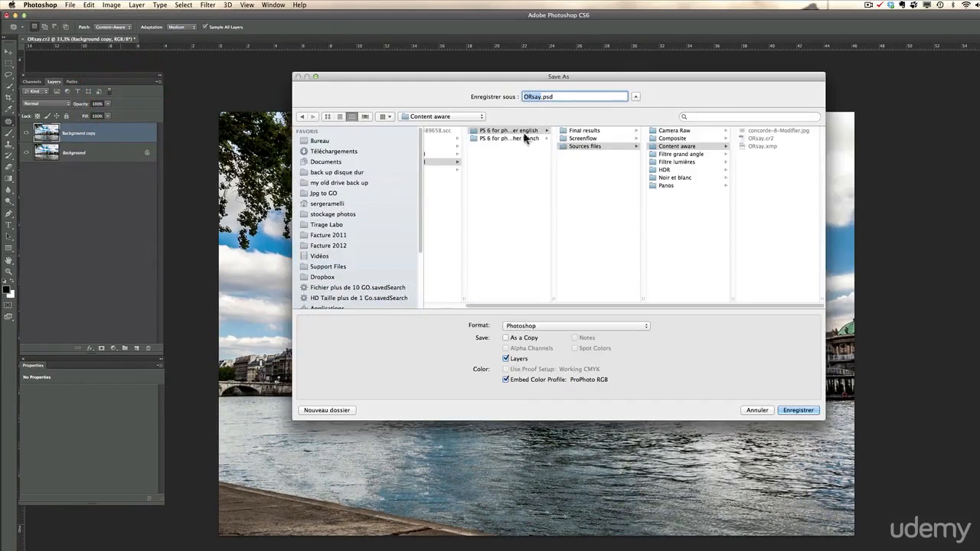
{"action": "left_click", "coordinate": [589, 131]}
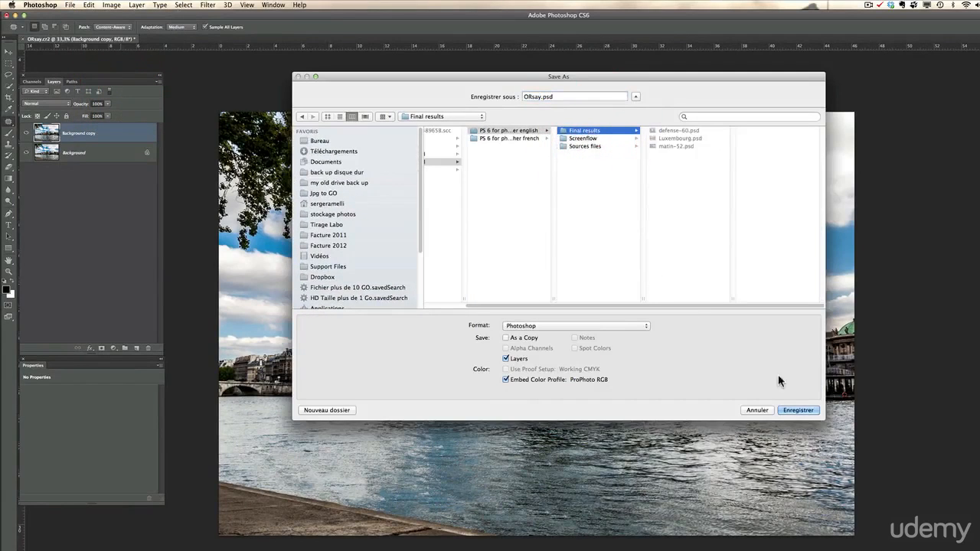
{"action": "left_click", "coordinate": [817, 412]}
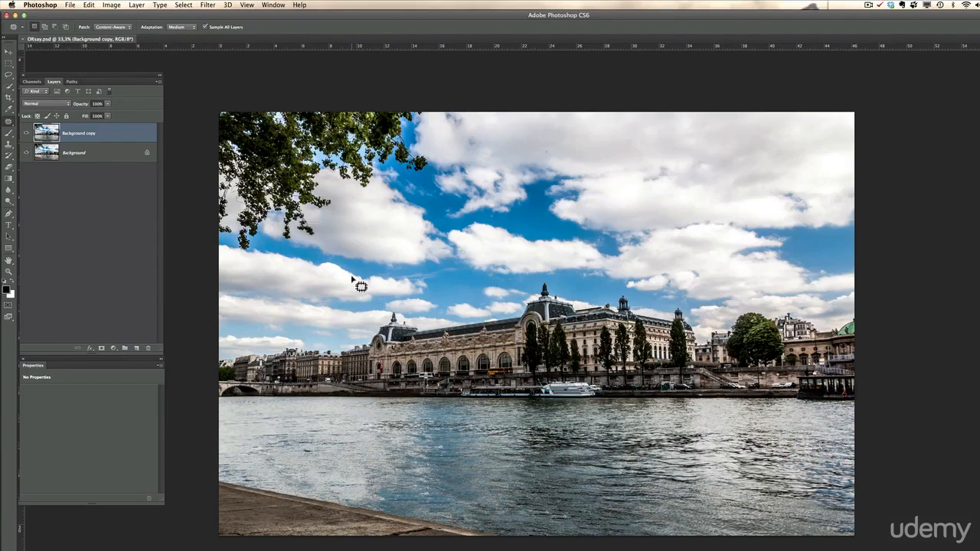
Step: Close the document, switch to Adobe Bridge and open concorde-8-Modifier.jpg in Camera Raw
{"action": "key", "text": "super+w"}
{"action": "key", "text": "super+Tab"}
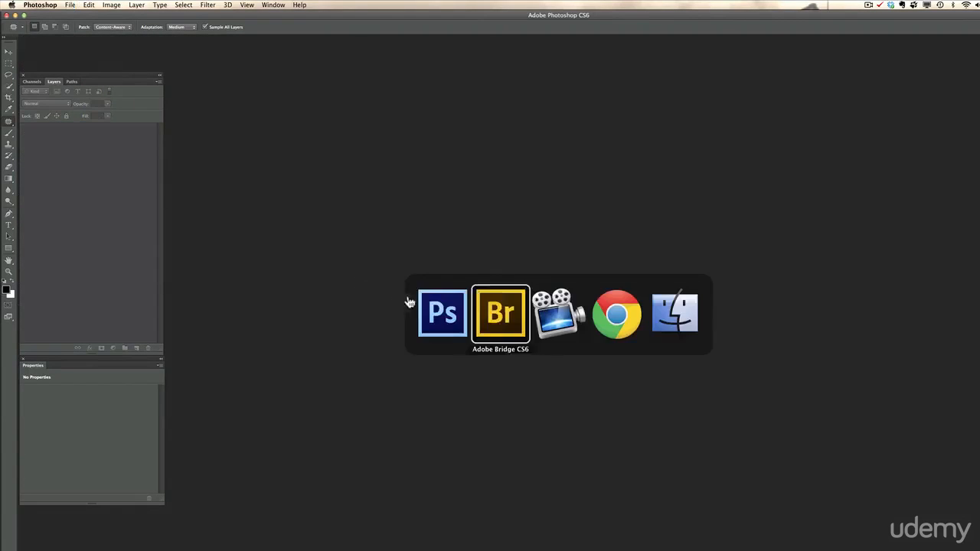
{"action": "left_click", "coordinate": [525, 319]}
{"action": "left_click", "coordinate": [327, 165]}
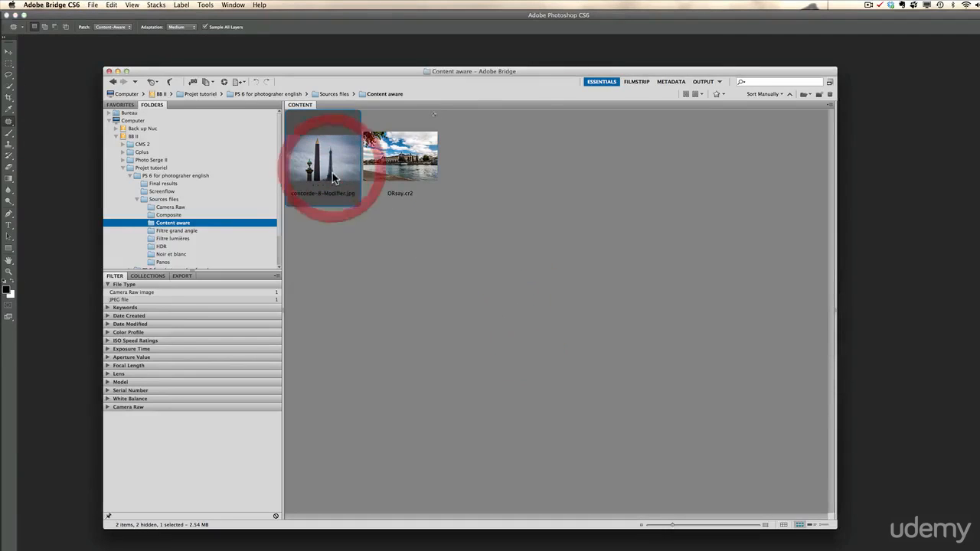
{"action": "right_click", "coordinate": [325, 162]}
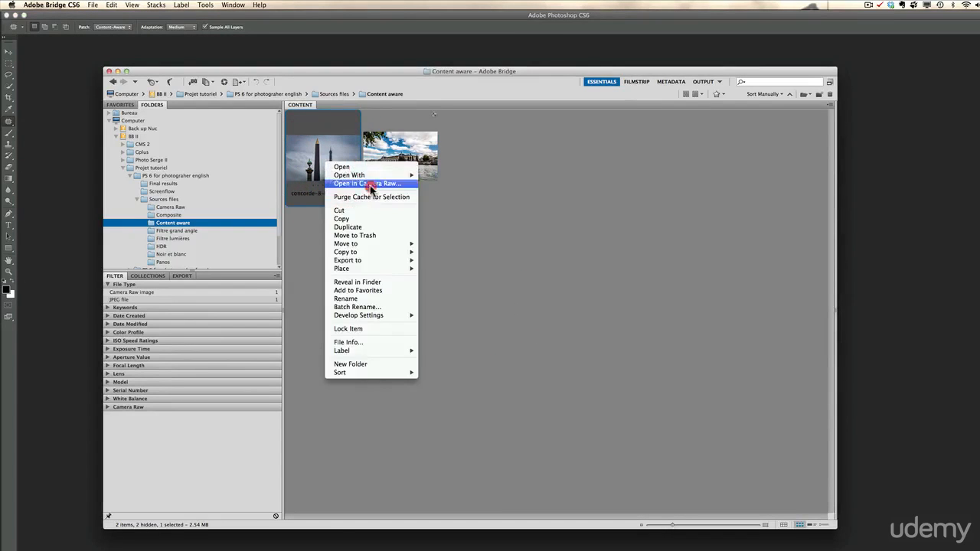
{"action": "left_click", "coordinate": [367, 184]}
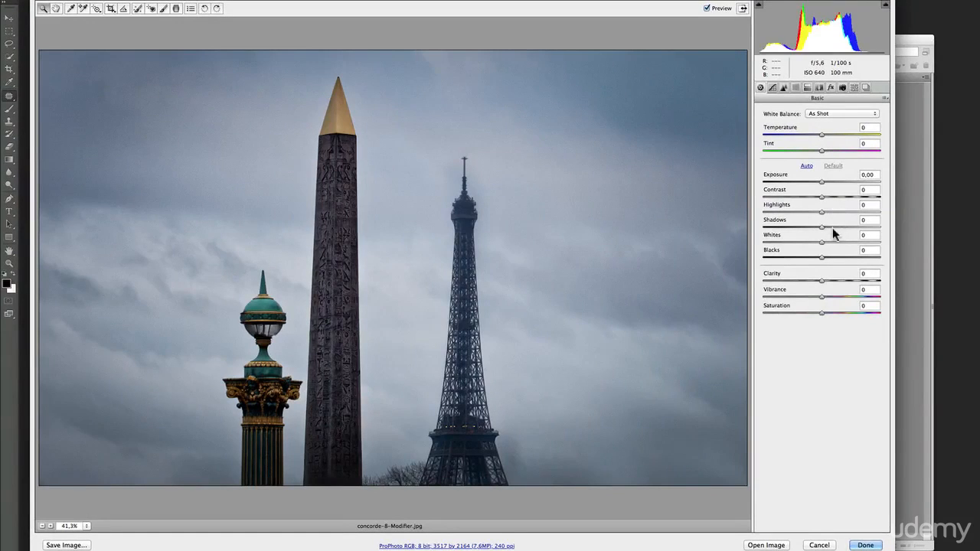
Step: Set Contrast +28, Highlights -96, Shadows +65, Whites +64, Blacks -21 and Clarity +49, and open the image in Photoshop
{"action": "left_click_drag", "start_coordinate": [836, 226], "coordinate": [767, 218]}
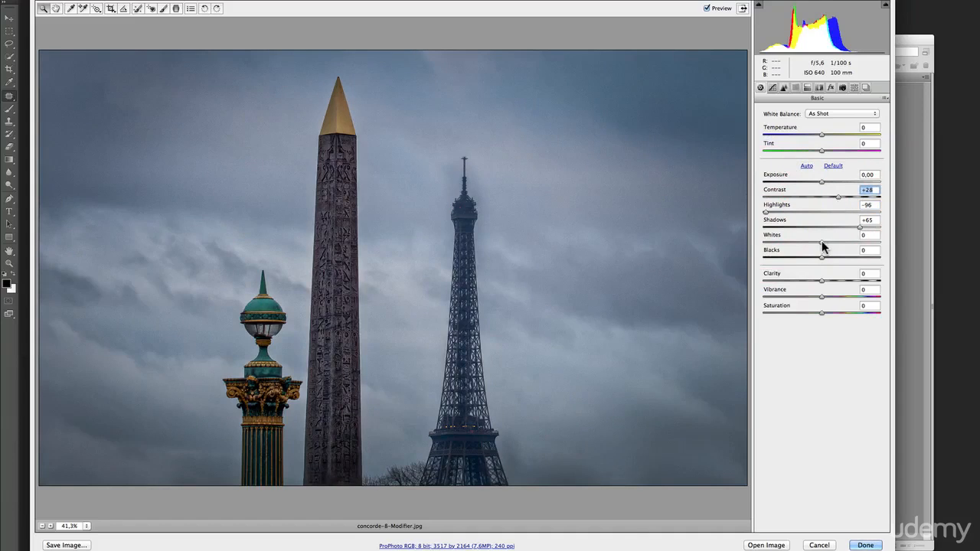
{"action": "left_click_drag", "start_coordinate": [822, 240], "coordinate": [809, 262]}
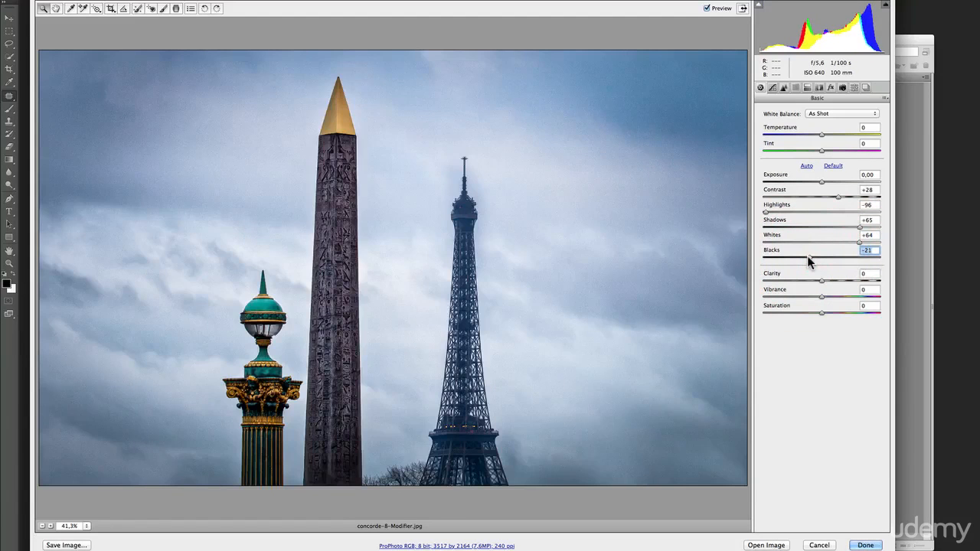
{"action": "left_click", "coordinate": [849, 280]}
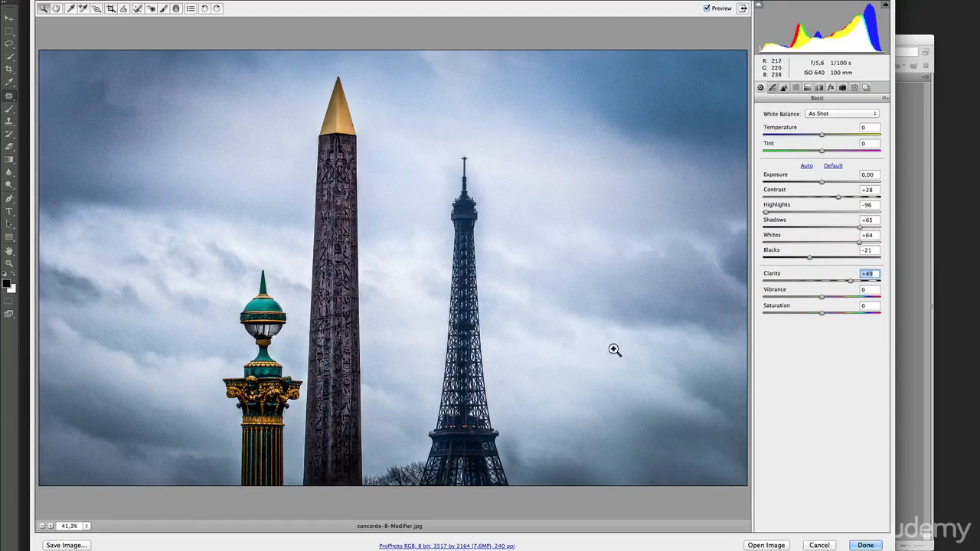
{"action": "left_click", "coordinate": [781, 545]}
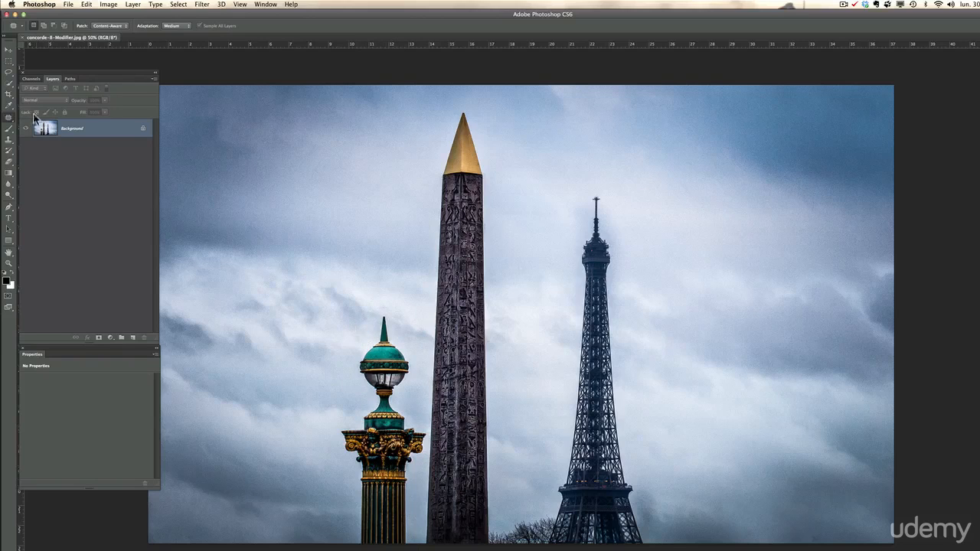
Step: Select the whole green and gold lamppost with the Quick Selection tool and choose the Content-Aware Move tool
{"action": "left_click", "coordinate": [8, 83]}
{"action": "left_click", "coordinate": [41, 81]}
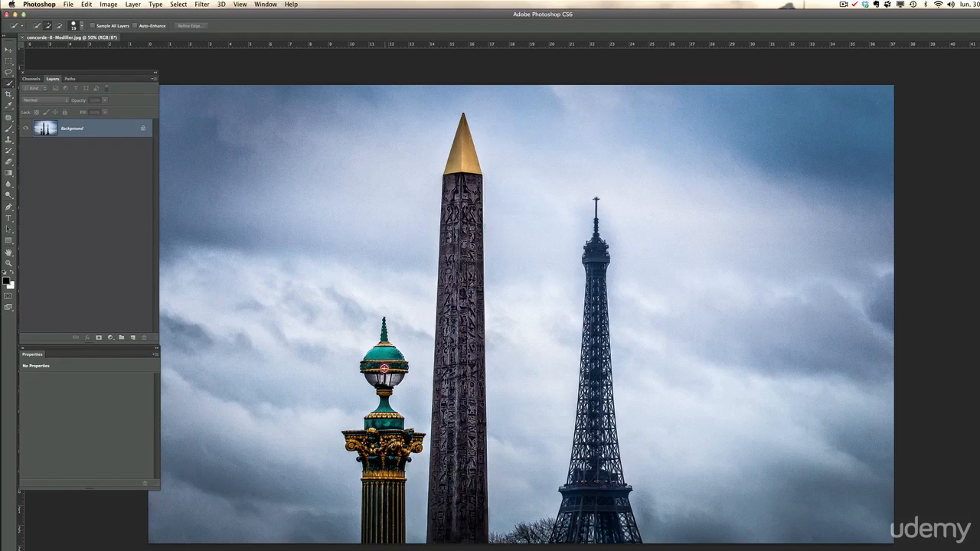
{"action": "left_click", "coordinate": [393, 511]}
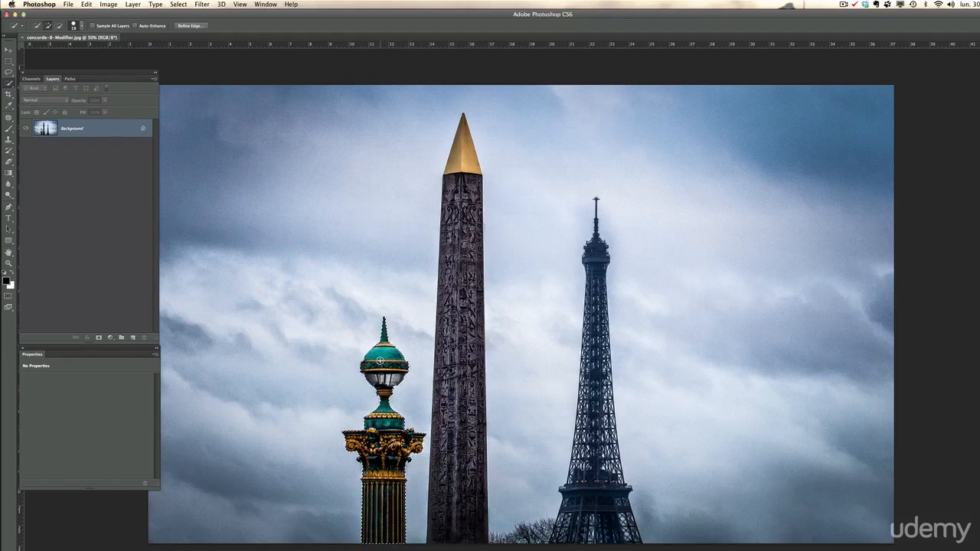
{"action": "left_click", "coordinate": [9, 120]}
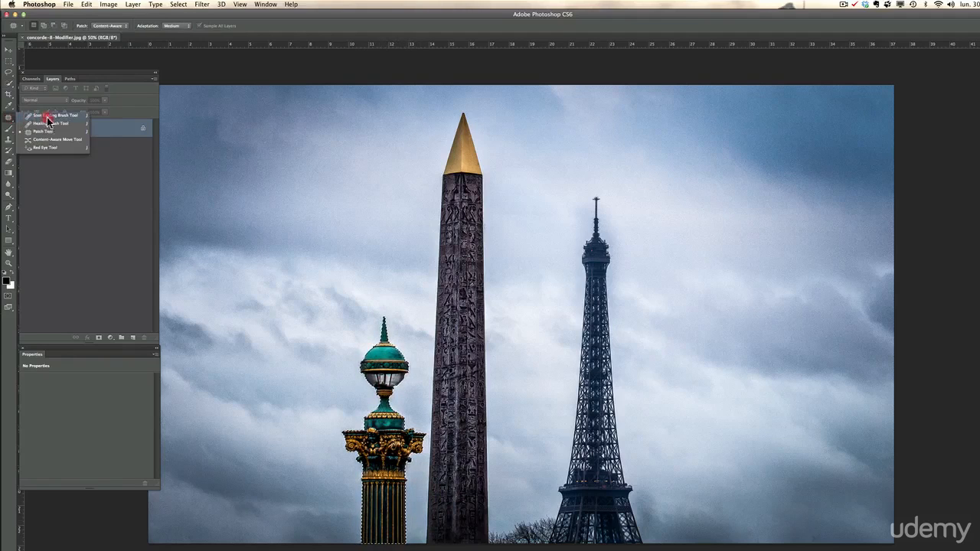
{"action": "left_click", "coordinate": [55, 141]}
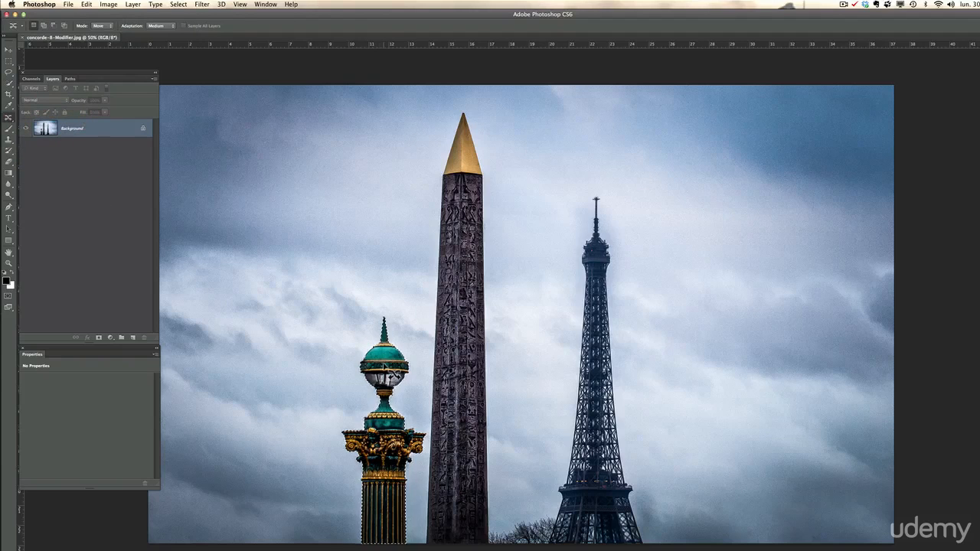
Step: Try moving the tightly selected lamppost to the left, away from the obelisk, and undo the move
{"action": "left_click_drag", "start_coordinate": [380, 371], "coordinate": [286, 371]}
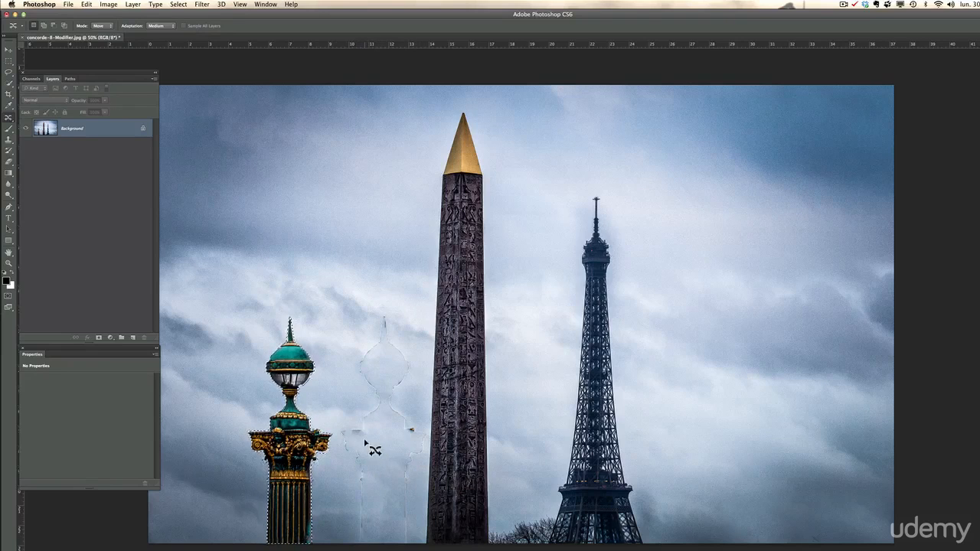
{"action": "key", "text": "super+z"}
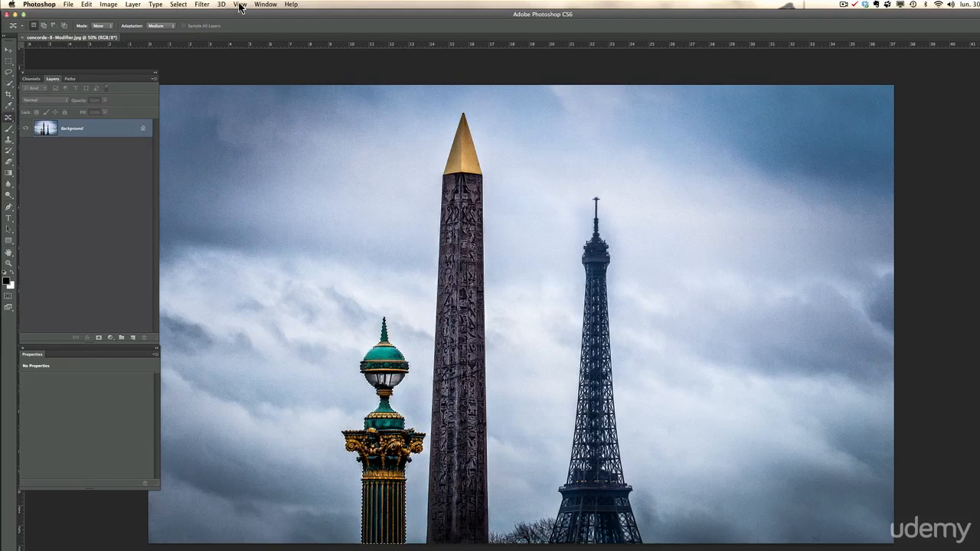
Step: Expand the lamppost selection by 10 pixels
{"action": "left_click", "coordinate": [179, 5]}
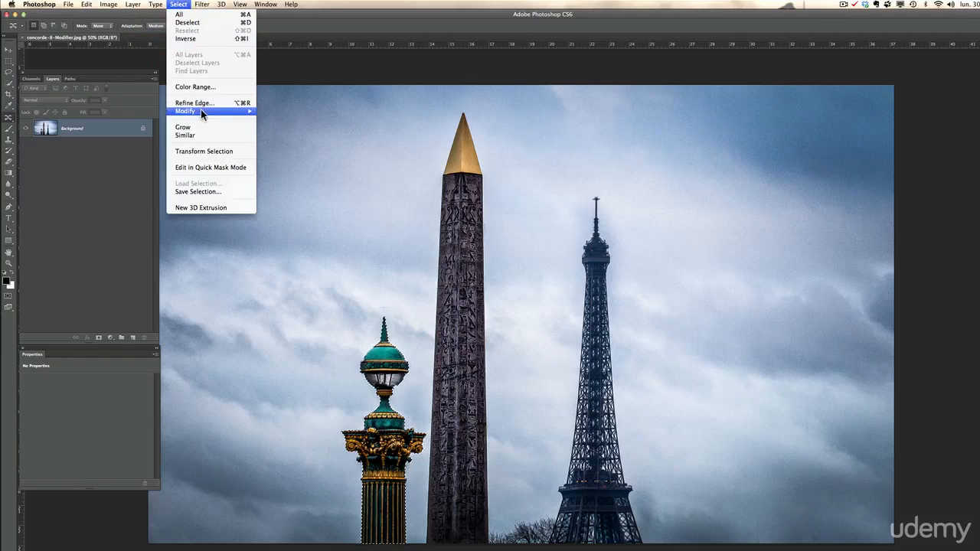
{"action": "mouse_move", "coordinate": [202, 114]}
{"action": "left_click", "coordinate": [294, 125]}
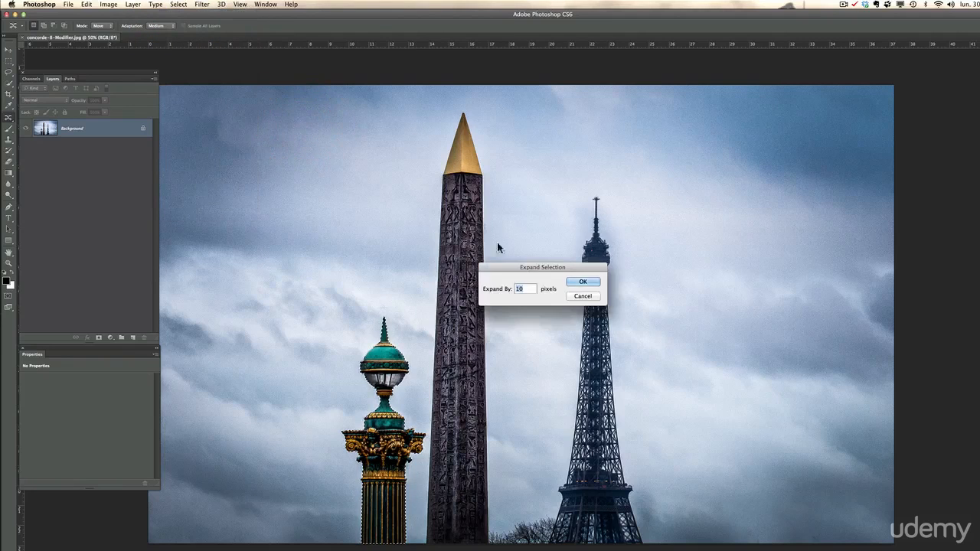
{"action": "left_click", "coordinate": [584, 281]}
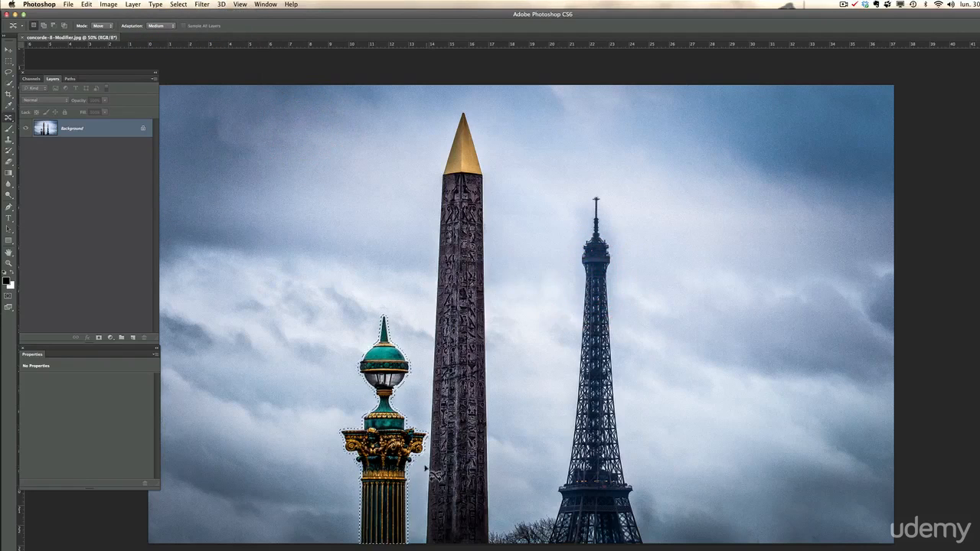
Step: Try moving the lamppost left with the selection expanded once, and step back to its original position with the selection kept
{"action": "left_click_drag", "start_coordinate": [385, 443], "coordinate": [297, 443]}
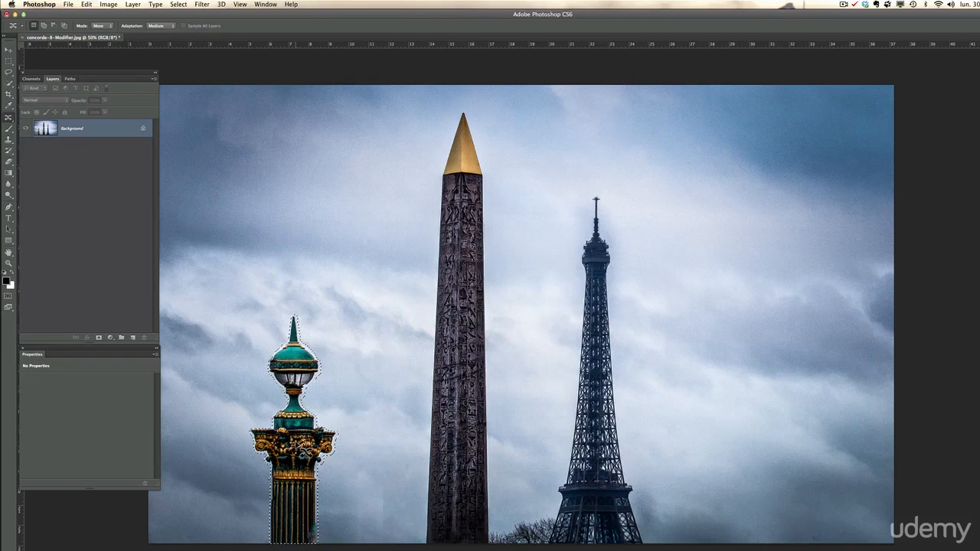
{"action": "key", "text": "super+d"}
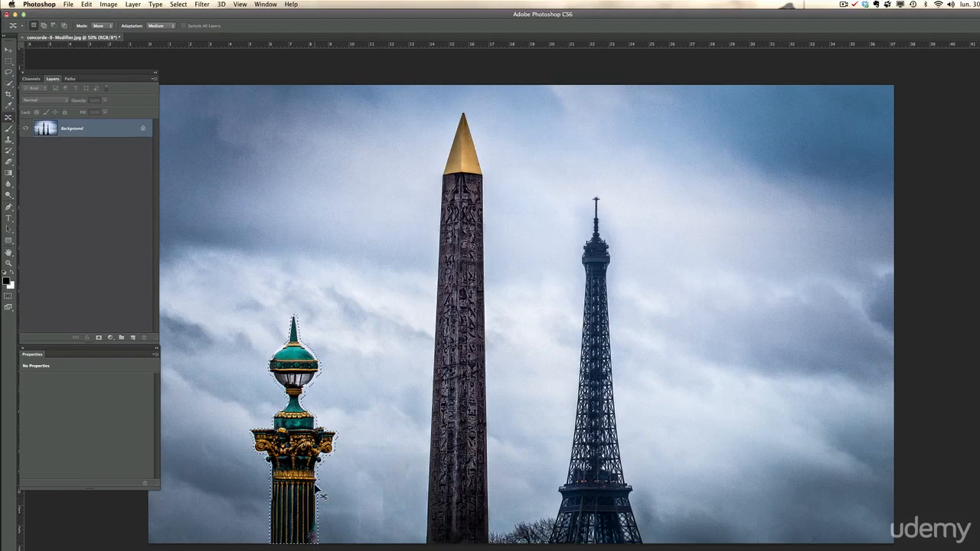
{"action": "key", "text": "alt+super+z"}
{"action": "key", "text": "alt+super+z"}
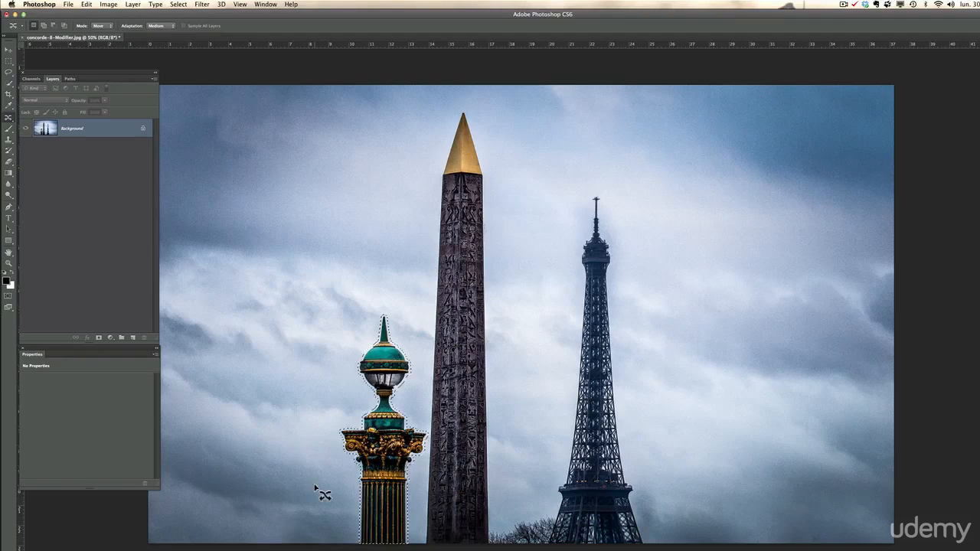
Step: Expand the lamppost selection by another 10 pixels, move it left away from the obelisk with Content-Aware Move, and deselect
{"action": "left_click", "coordinate": [179, 6]}
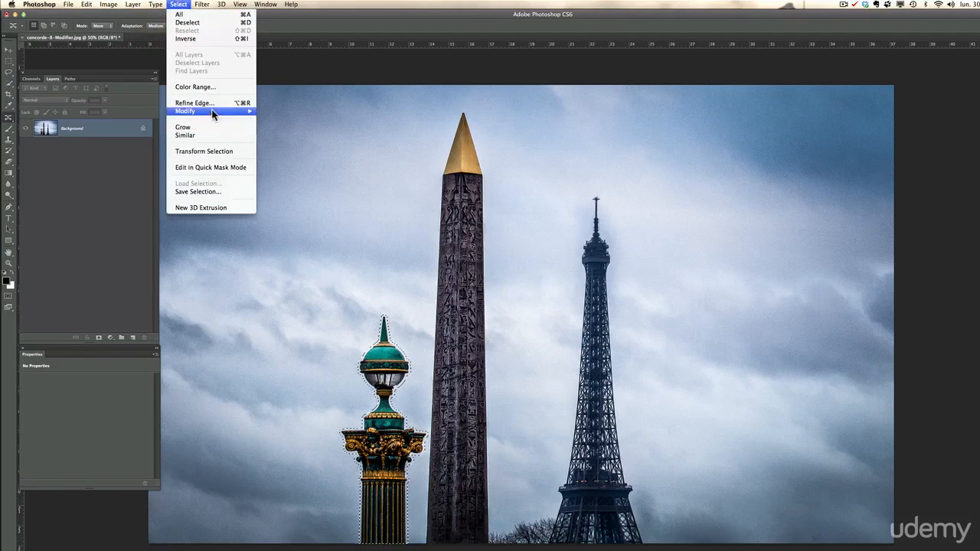
{"action": "mouse_move", "coordinate": [230, 111]}
{"action": "left_click", "coordinate": [295, 128]}
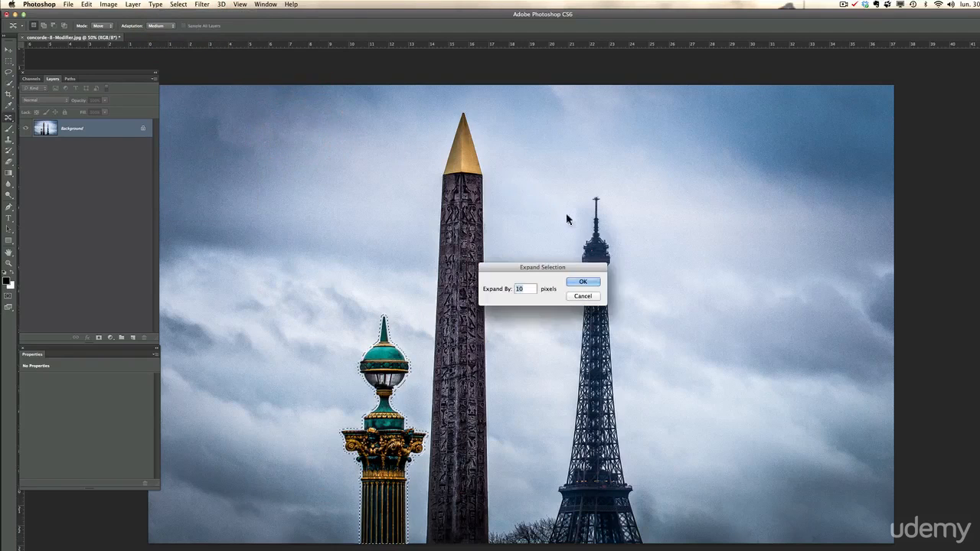
{"action": "left_click", "coordinate": [583, 282]}
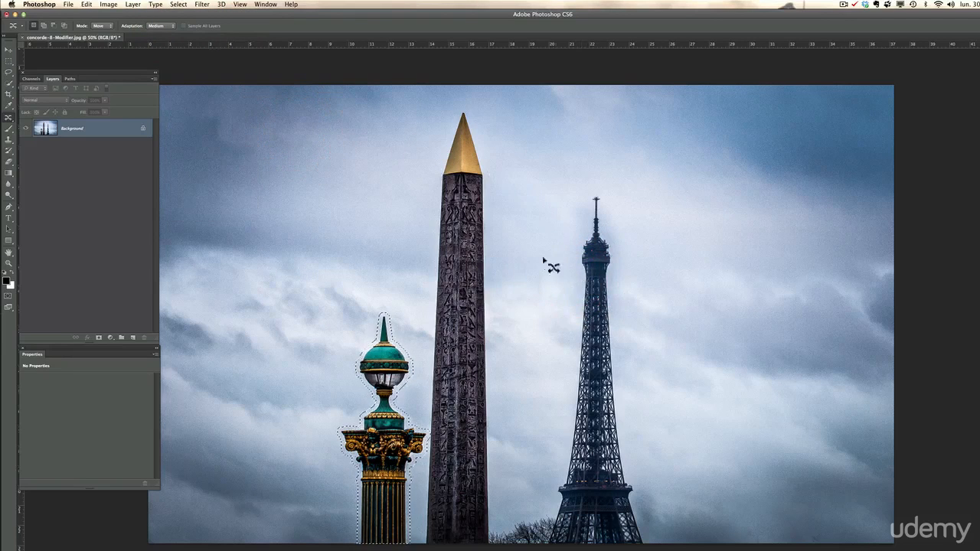
{"action": "left_click_drag", "start_coordinate": [374, 367], "coordinate": [275, 367]}
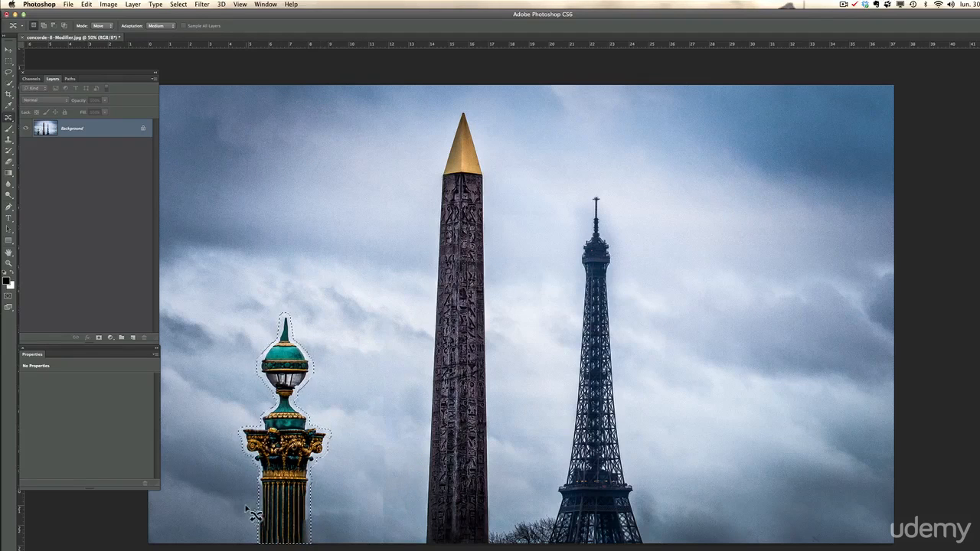
{"action": "left_click", "coordinate": [327, 459]}
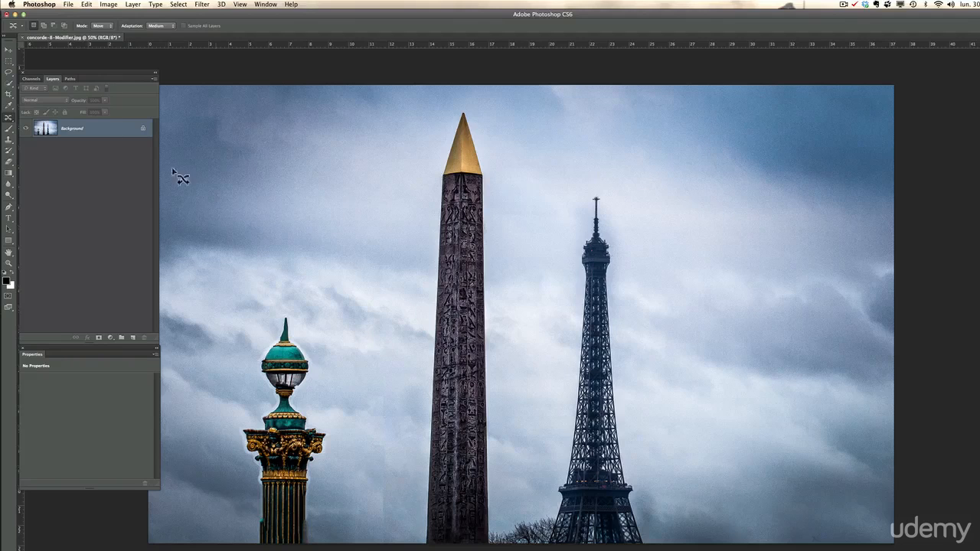
{"action": "left_click", "coordinate": [15, 120]}
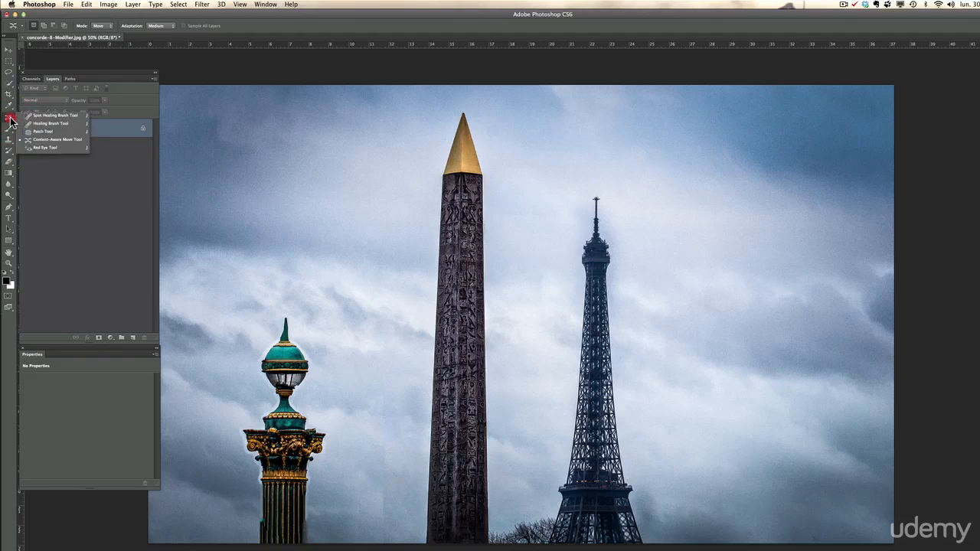
{"action": "left_click_drag", "start_coordinate": [16, 120], "coordinate": [78, 143]}
{"action": "left_click_drag", "start_coordinate": [77, 144], "coordinate": [119, 178]}
{"action": "left_click", "coordinate": [112, 205]}
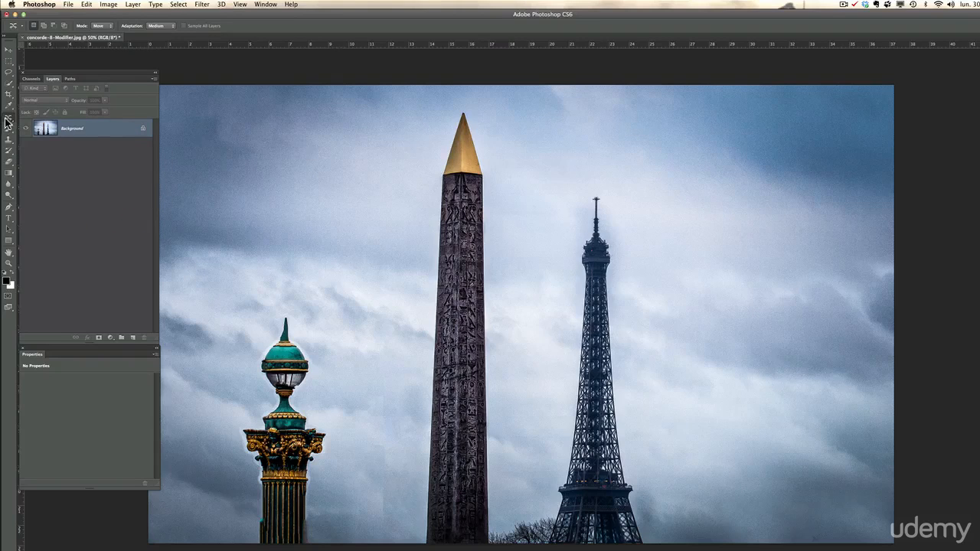
{"action": "left_click", "coordinate": [843, 4]}
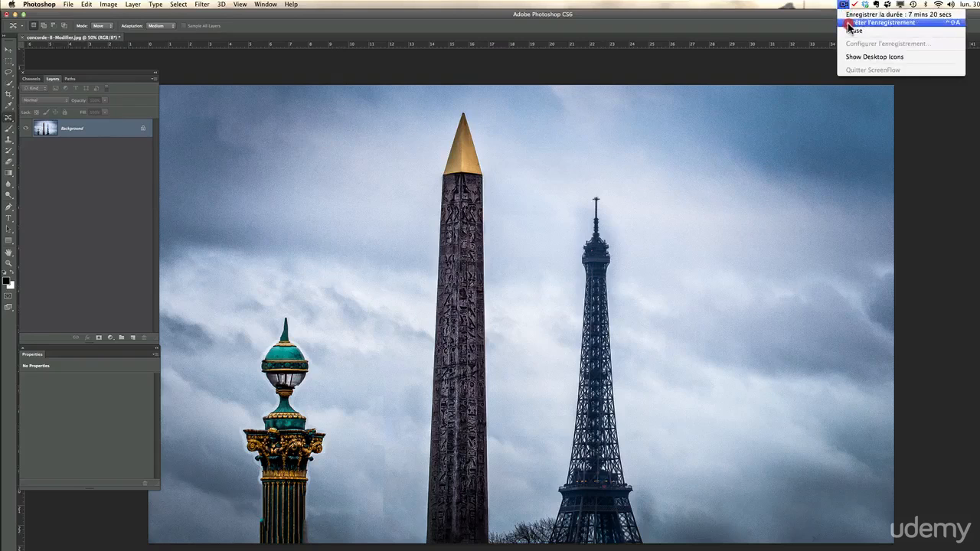